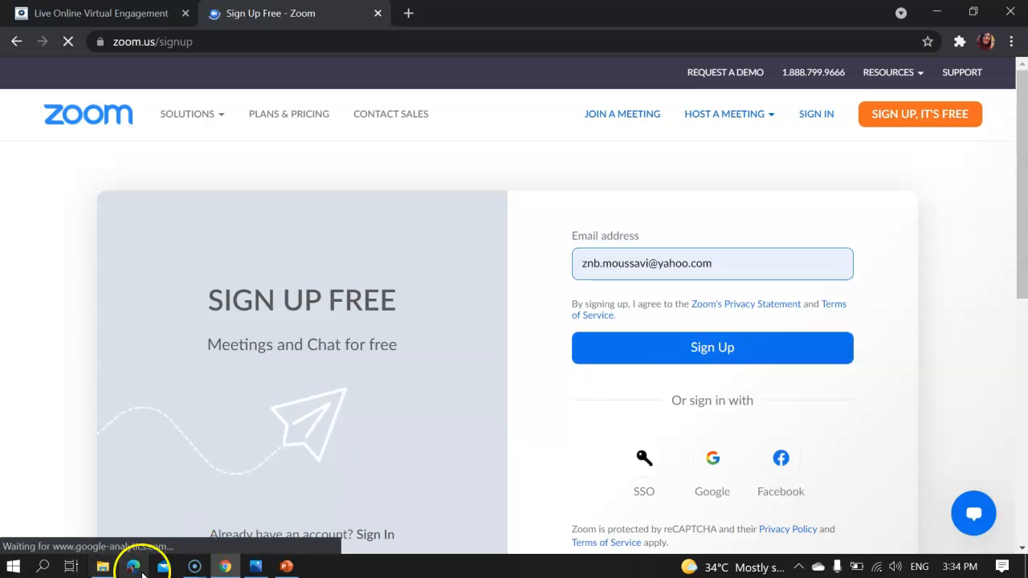
- Check the sample account activation e-mail image in Photos, return to Zoom's sign-up page and sign in with Google
{"action": "left_click", "coordinate": [255, 566]}
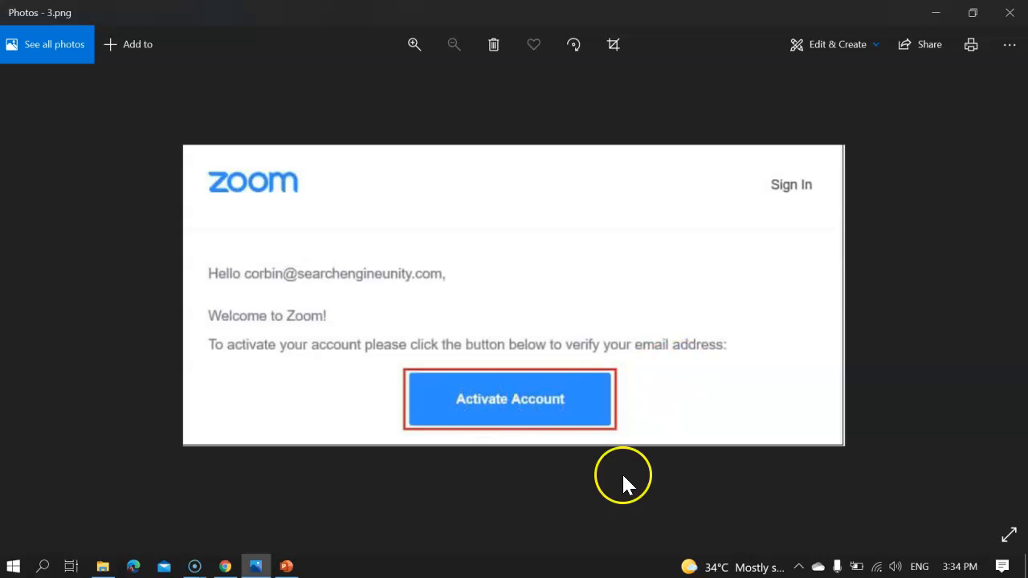
{"action": "left_click", "coordinate": [255, 567]}
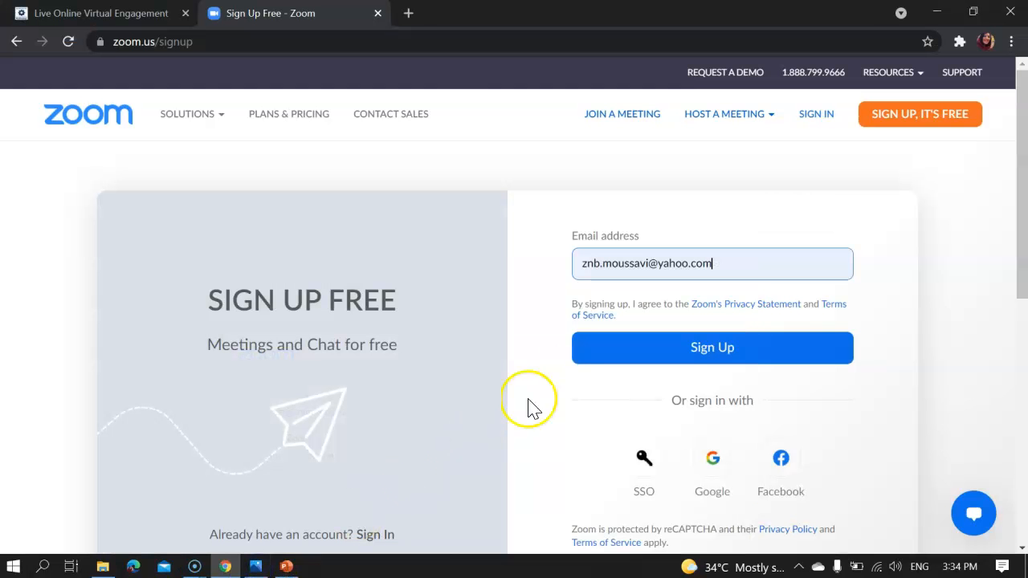
{"action": "left_click", "coordinate": [713, 481]}
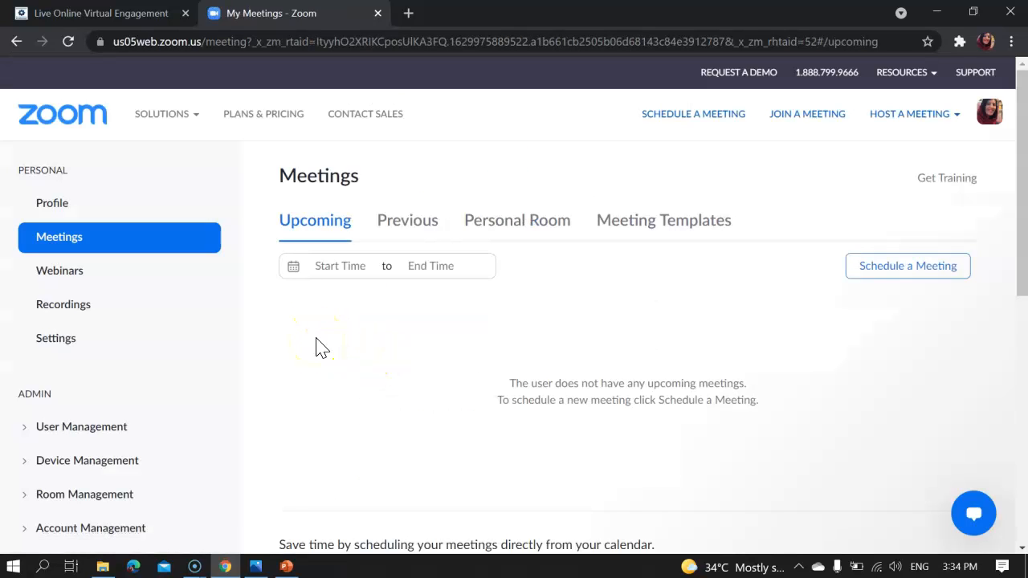
- Begin scheduling a new meeting with the topic "How to use Zoom, LOVE" and a 5:00 PM start time
{"action": "left_click", "coordinate": [872, 276]}
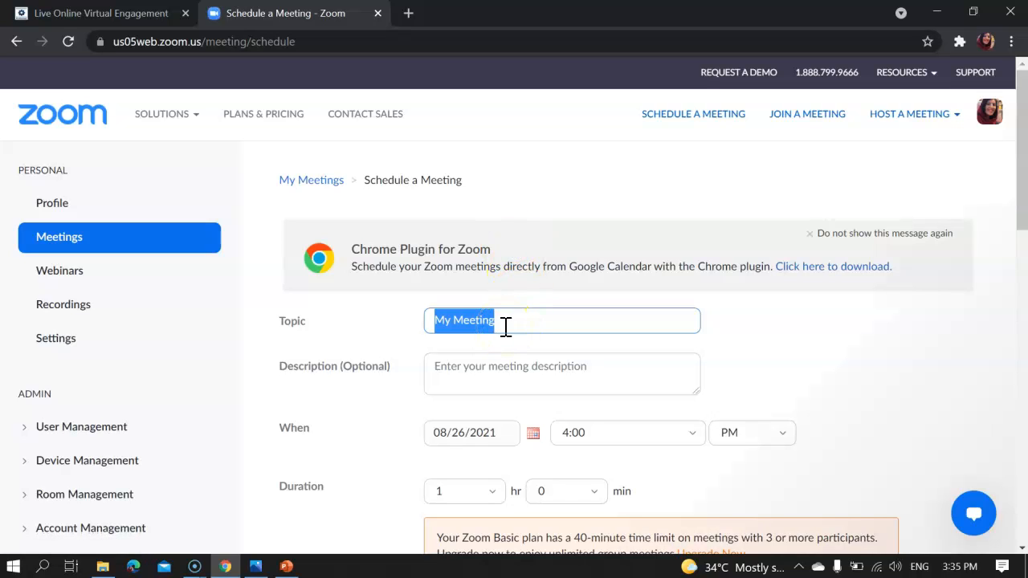
{"action": "type", "text": "How to use Zoom, LOVE"}
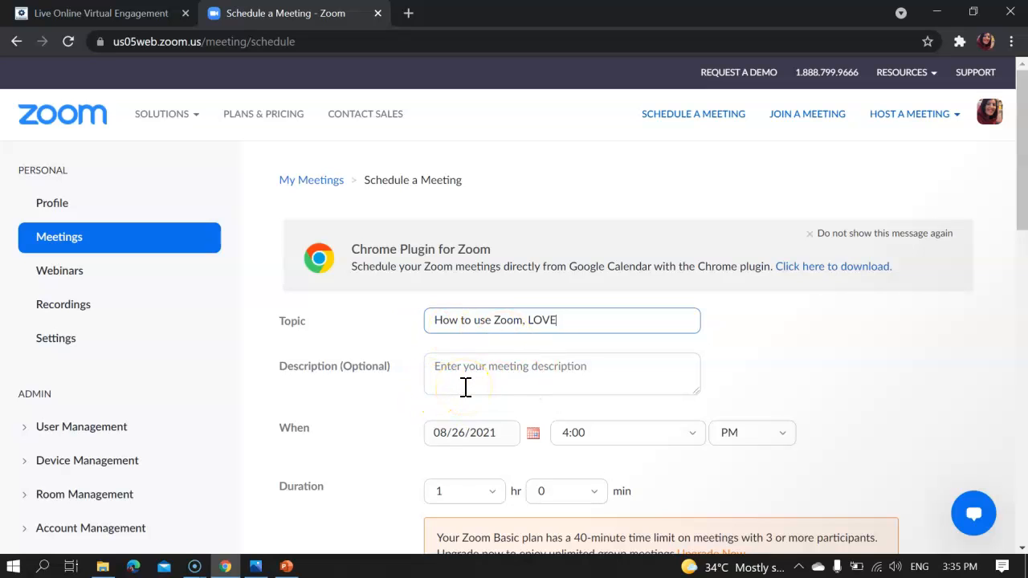
{"action": "scroll", "coordinate": [385, 385], "scroll_direction": "down", "scroll_amount": 1}
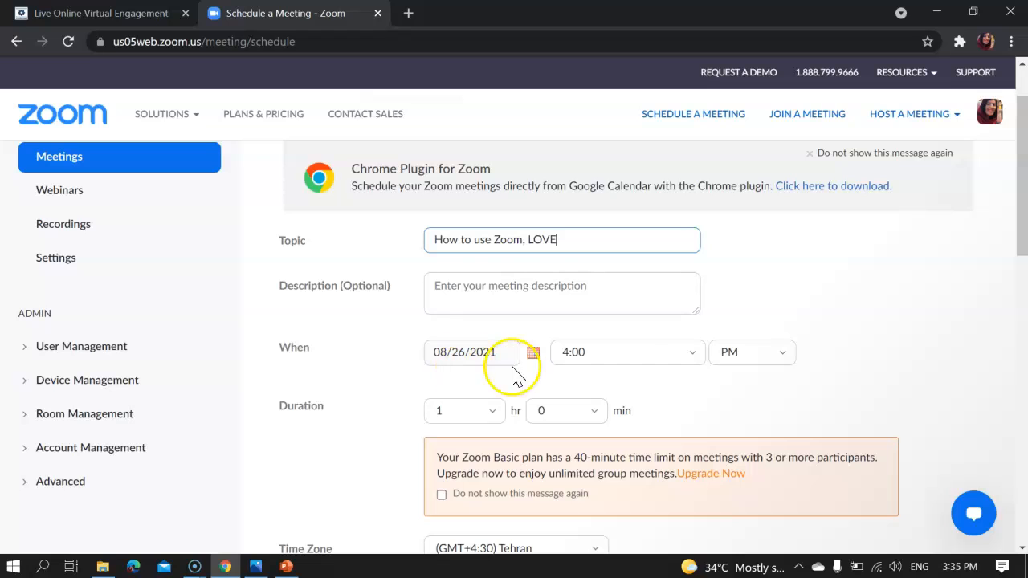
{"action": "left_click", "coordinate": [690, 360]}
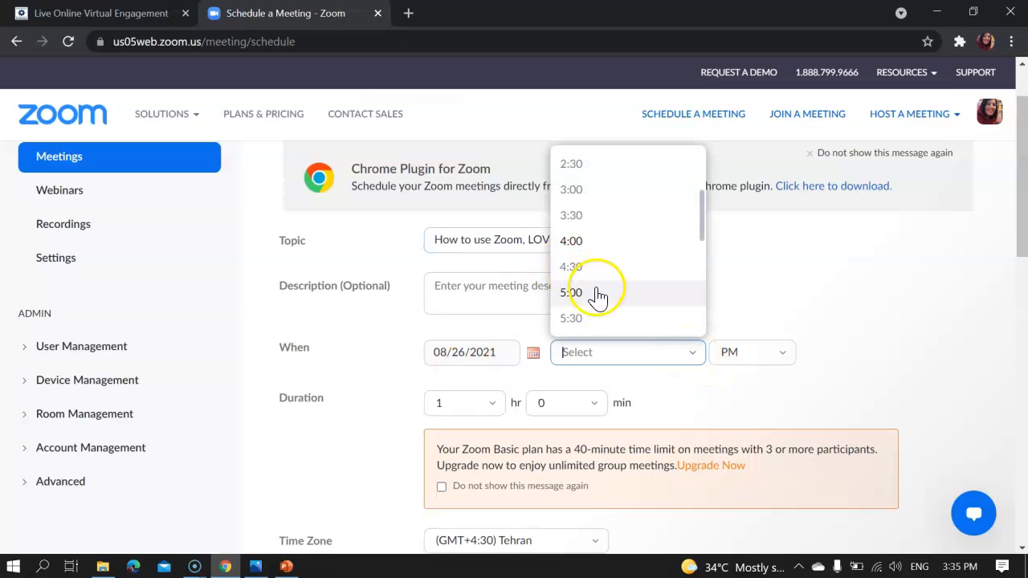
{"action": "left_click", "coordinate": [602, 294]}
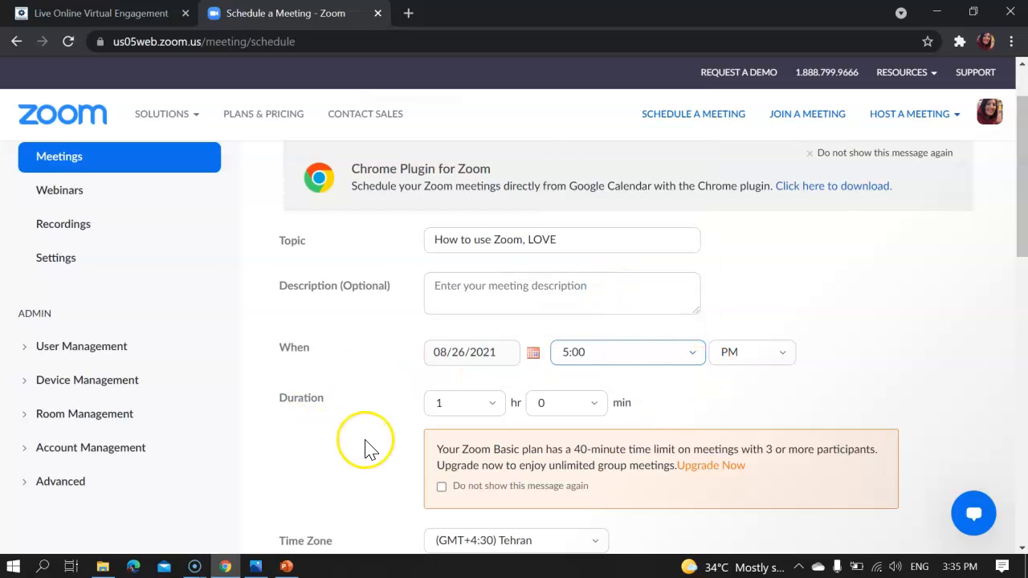
- Set the scheduled meeting to use the Personal Meeting ID instead of an automatically generated one
{"action": "scroll", "coordinate": [367, 448], "scroll_direction": "down", "scroll_amount": 1}
{"action": "scroll", "coordinate": [367, 447], "scroll_direction": "down", "scroll_amount": 1}
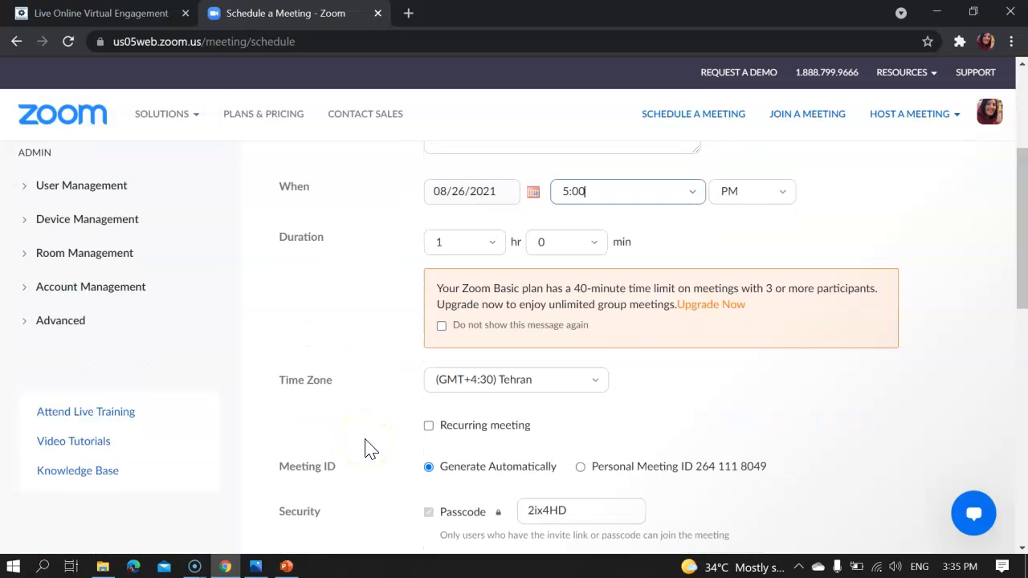
{"action": "scroll", "coordinate": [735, 414], "scroll_direction": "down", "scroll_amount": 1}
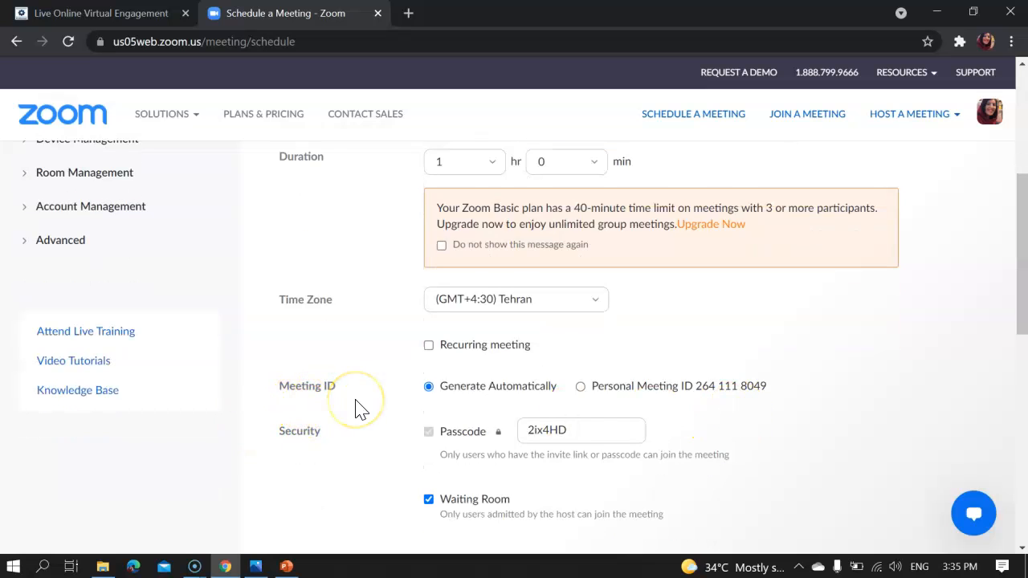
{"action": "scroll", "coordinate": [359, 408], "scroll_direction": "down", "scroll_amount": 1}
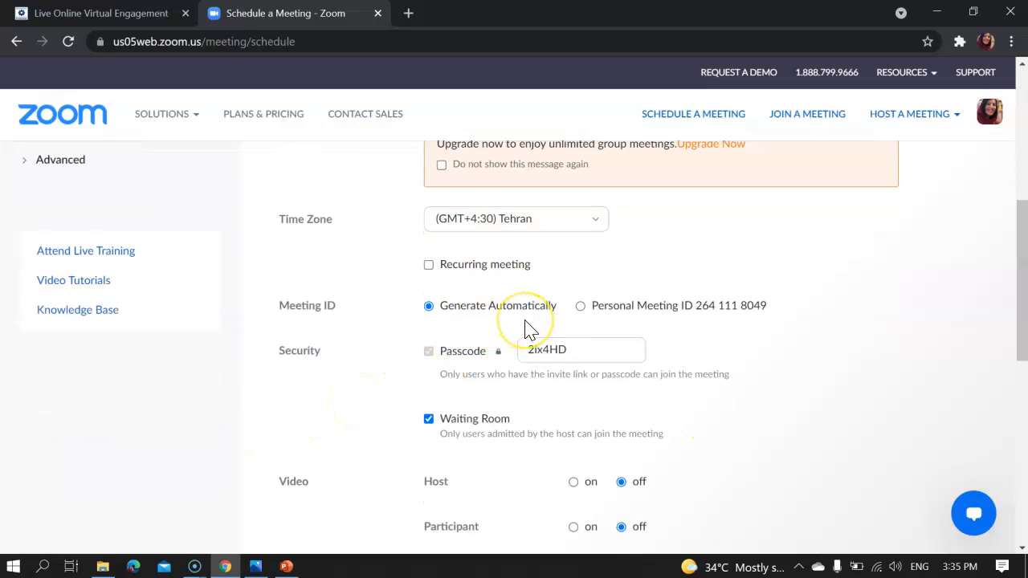
{"action": "left_click", "coordinate": [583, 312]}
- Review the meeting's security, video and entry options and save the scheduled meeting
{"action": "scroll", "coordinate": [546, 426], "scroll_direction": "down", "scroll_amount": 1}
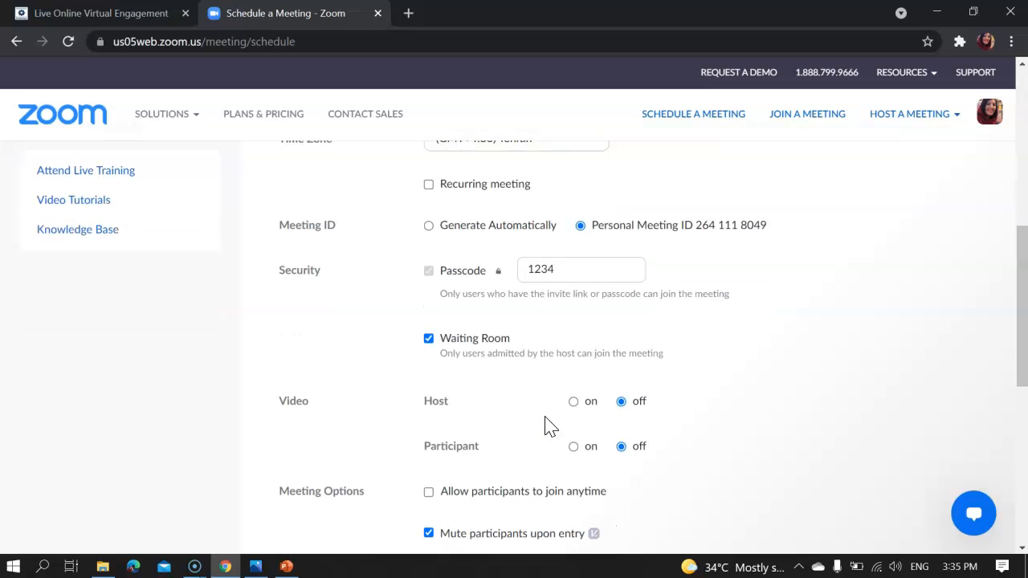
{"action": "left_click", "coordinate": [545, 415]}
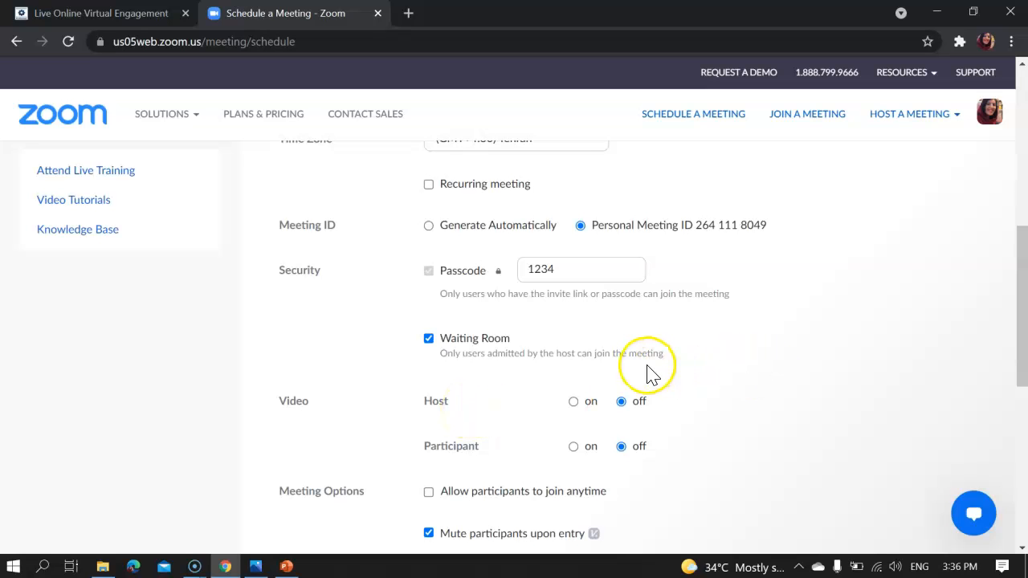
{"action": "scroll", "coordinate": [649, 377], "scroll_direction": "down", "scroll_amount": 1}
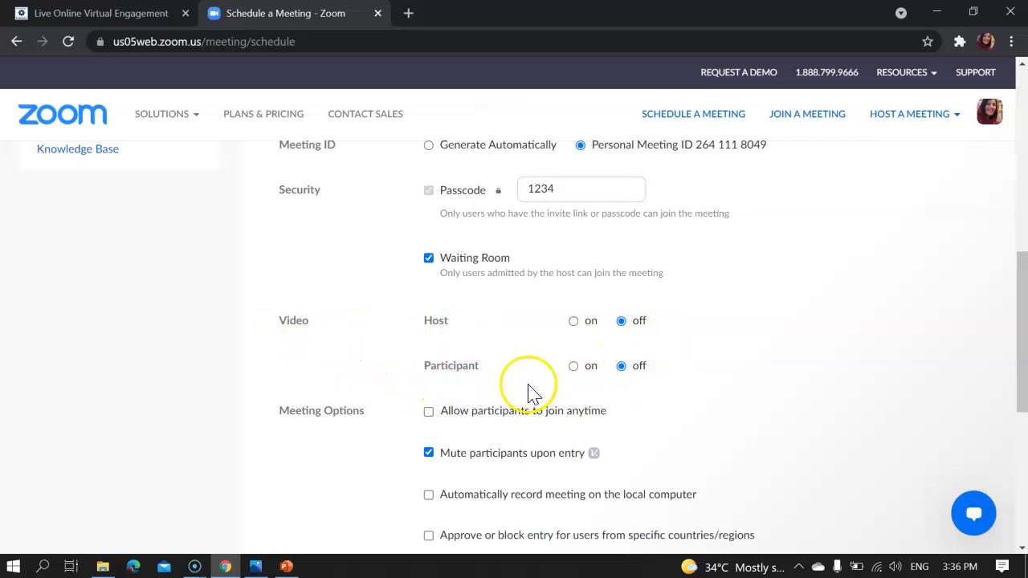
{"action": "scroll", "coordinate": [530, 394], "scroll_direction": "down", "scroll_amount": 1}
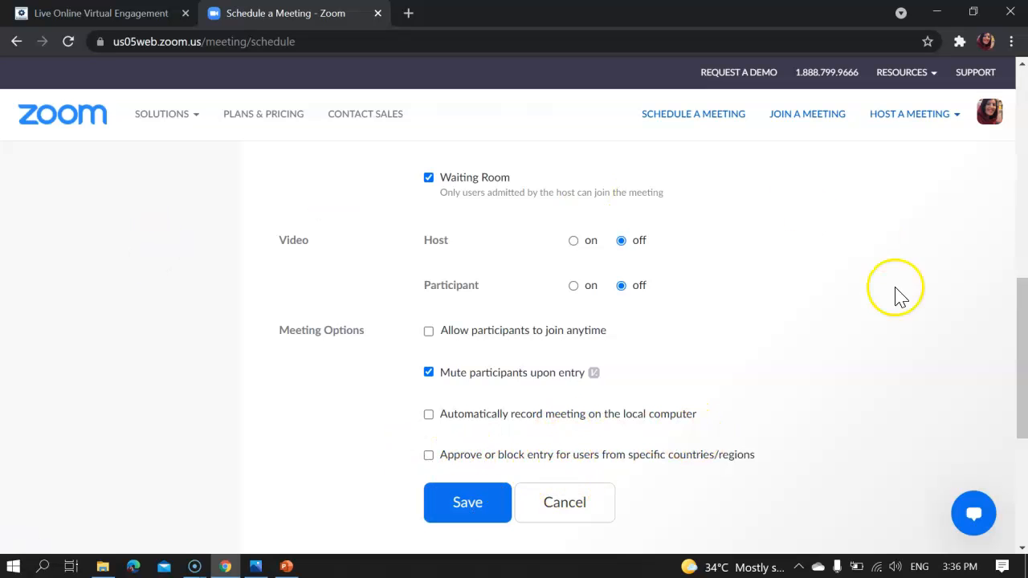
{"action": "scroll", "coordinate": [705, 479], "scroll_direction": "down", "scroll_amount": 1}
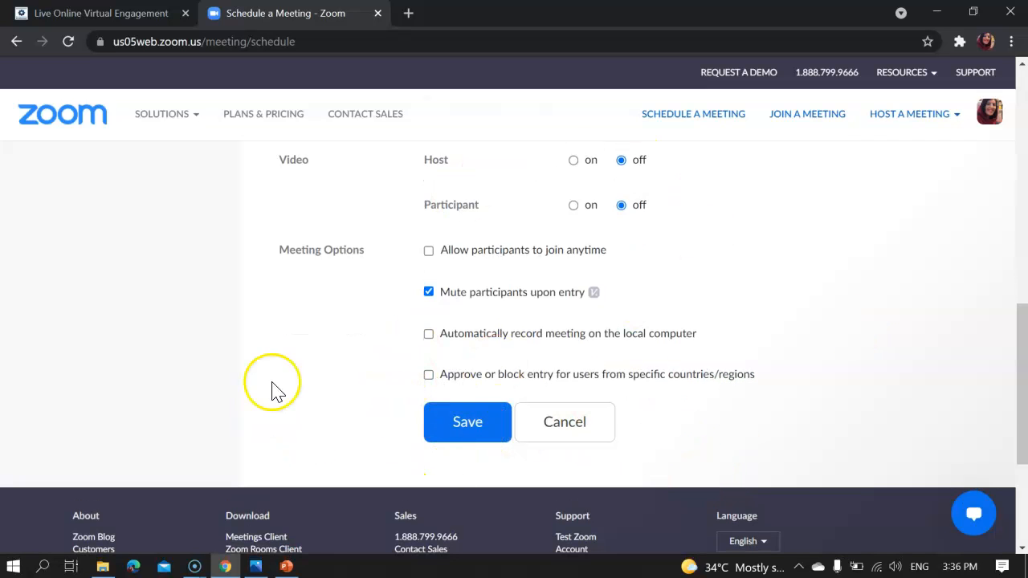
{"action": "scroll", "coordinate": [321, 360], "scroll_direction": "up", "scroll_amount": 4}
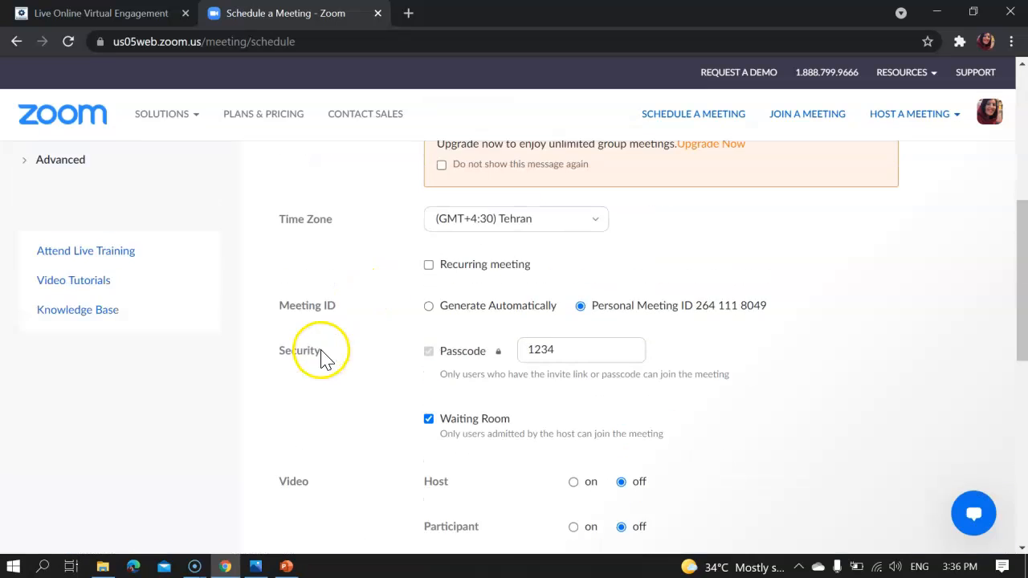
{"action": "scroll", "coordinate": [333, 374], "scroll_direction": "down", "scroll_amount": 4}
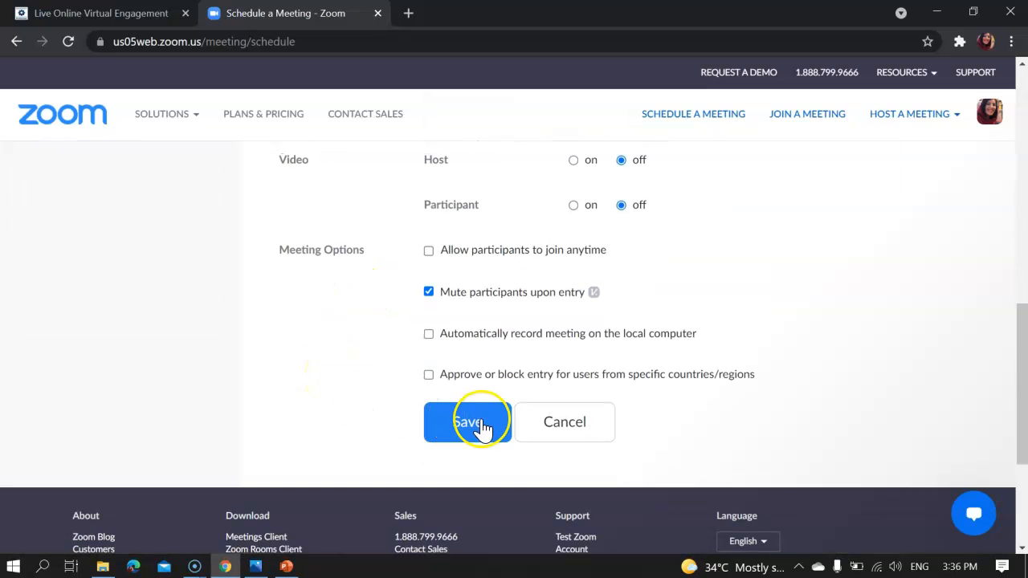
{"action": "left_click", "coordinate": [477, 430]}
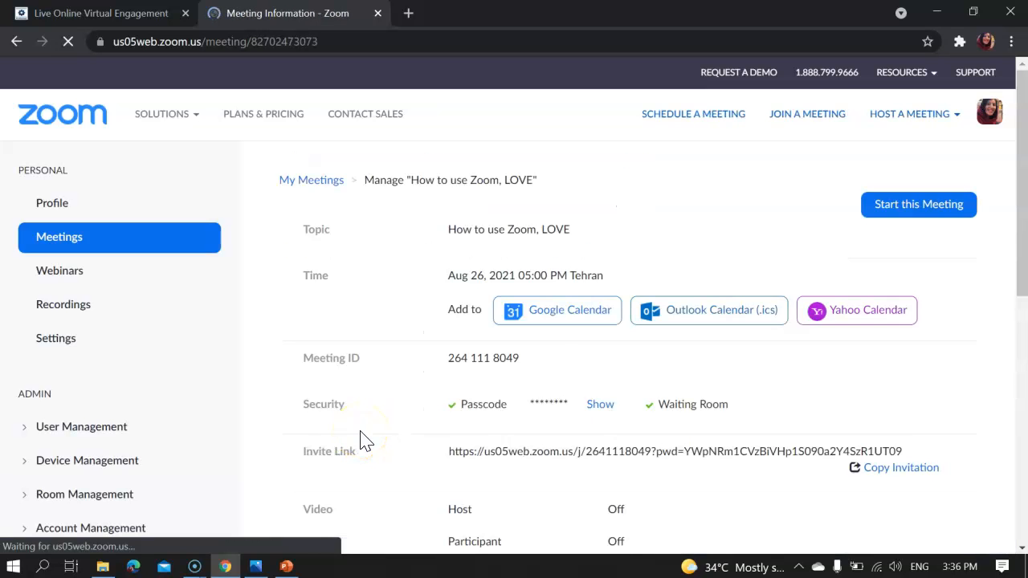
- Copy the full meeting invitation from the saved meeting's details and close the invitation window
{"action": "scroll", "coordinate": [443, 335], "scroll_direction": "down", "scroll_amount": 1}
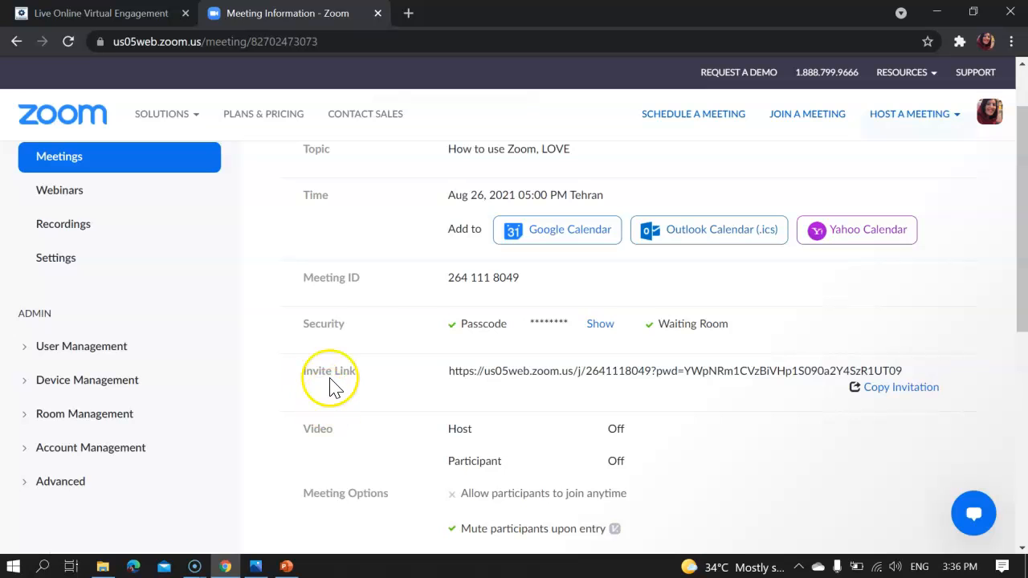
{"action": "scroll", "coordinate": [337, 393], "scroll_direction": "down", "scroll_amount": 1}
{"action": "scroll", "coordinate": [332, 325], "scroll_direction": "up", "scroll_amount": 1}
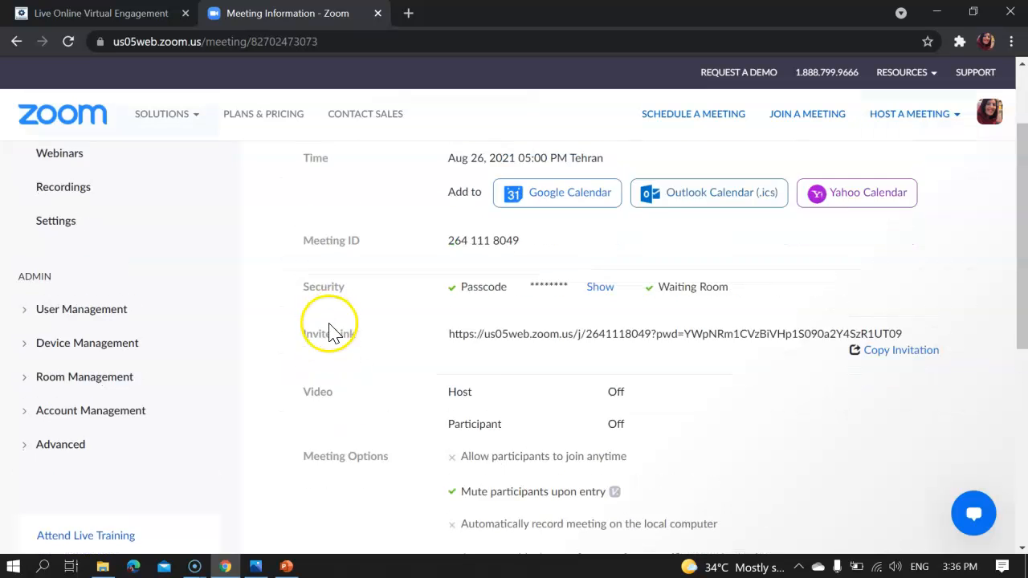
{"action": "scroll", "coordinate": [333, 334], "scroll_direction": "up", "scroll_amount": 1}
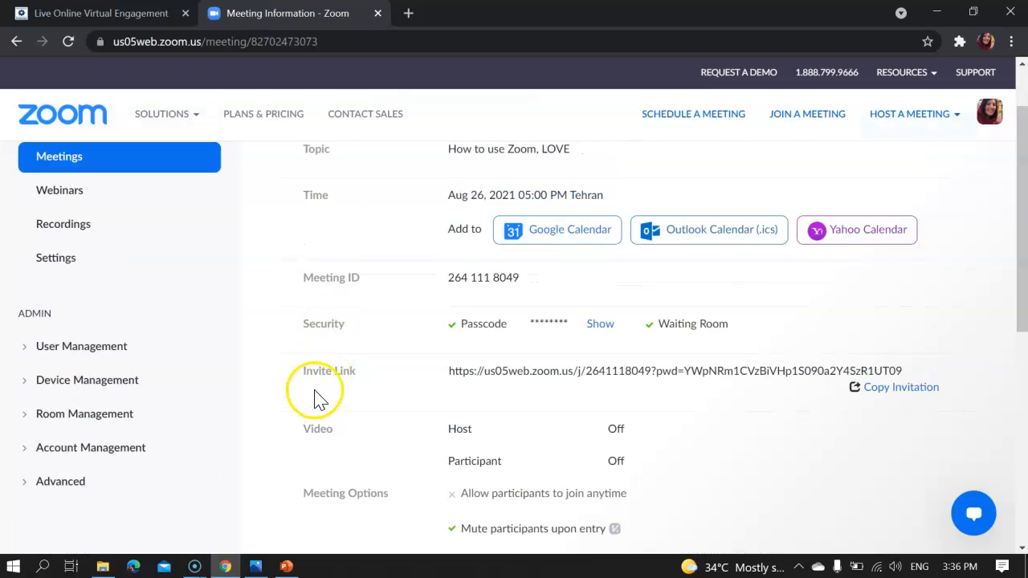
{"action": "left_click", "coordinate": [893, 390]}
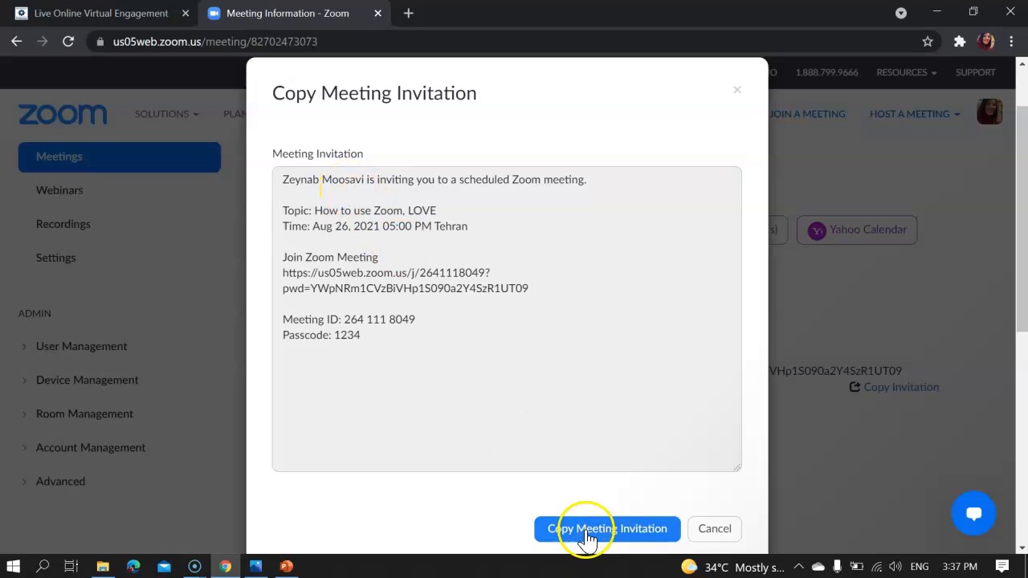
{"action": "left_click", "coordinate": [583, 532]}
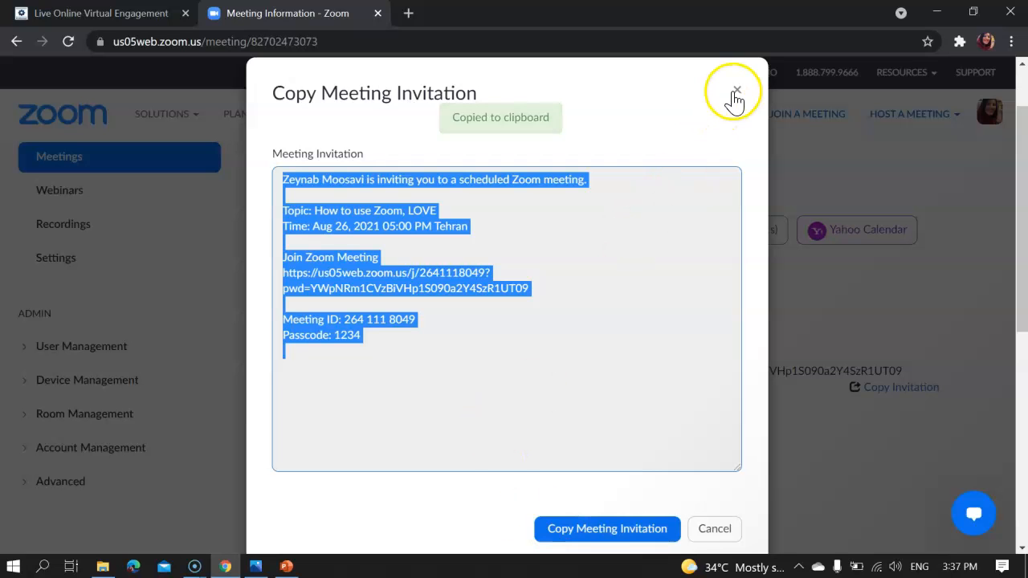
{"action": "left_click", "coordinate": [734, 90]}
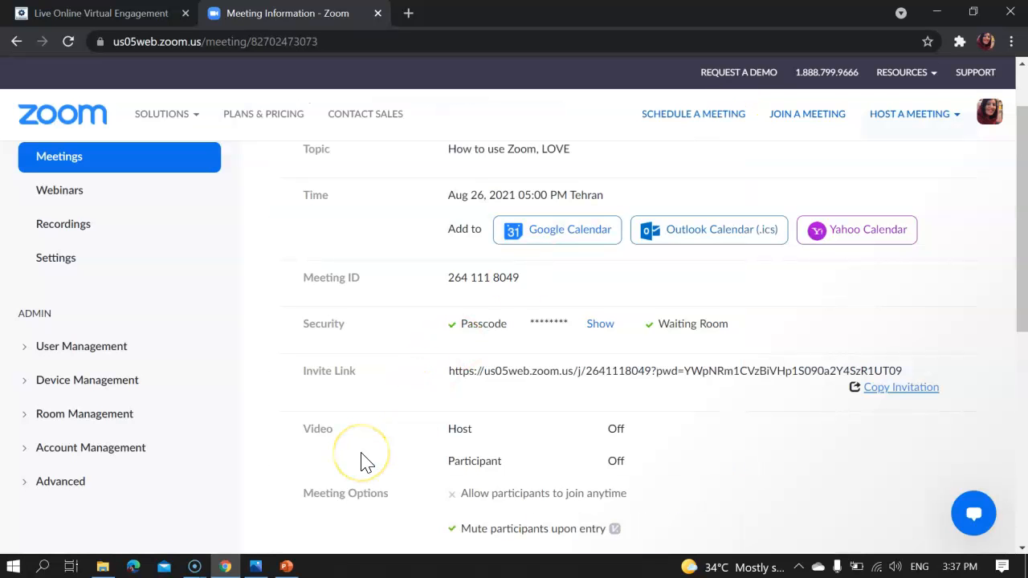
- Host a meeting with video off in the Zoom desktop app, joining with computer audio and maximizing the meeting window
{"action": "left_click", "coordinate": [895, 121]}
{"action": "left_click", "coordinate": [915, 125]}
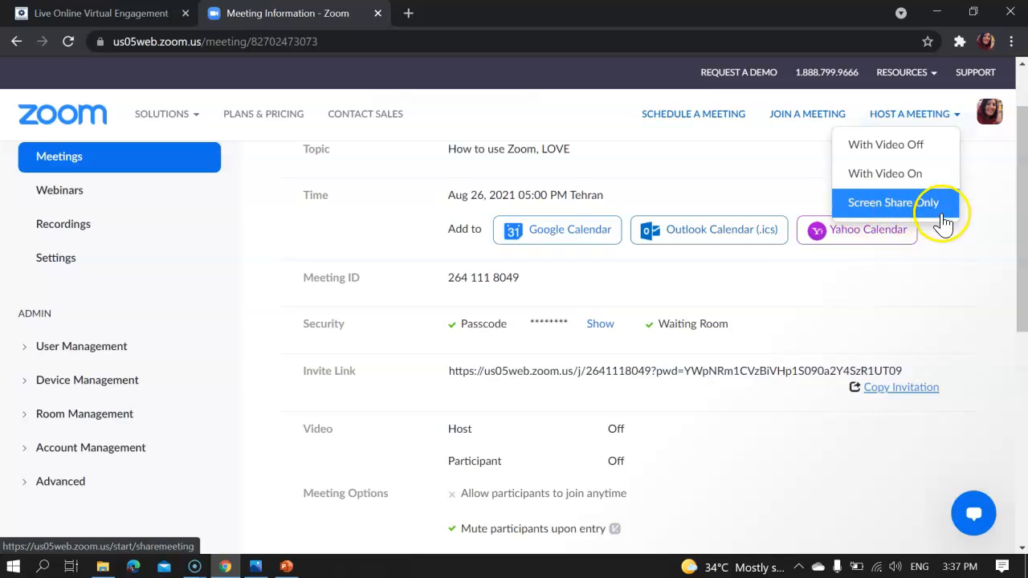
{"action": "left_click", "coordinate": [872, 152]}
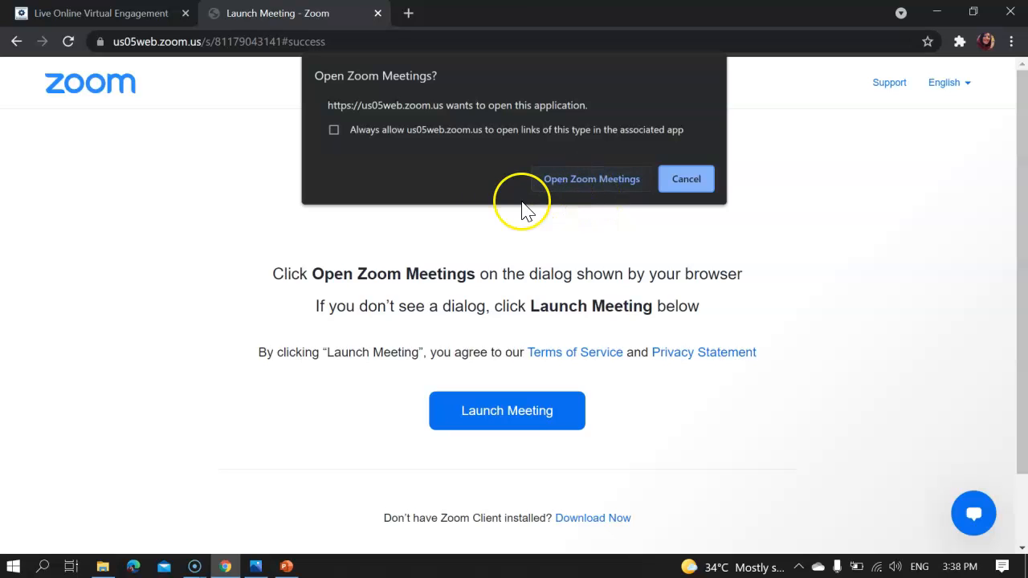
{"action": "left_click", "coordinate": [575, 186]}
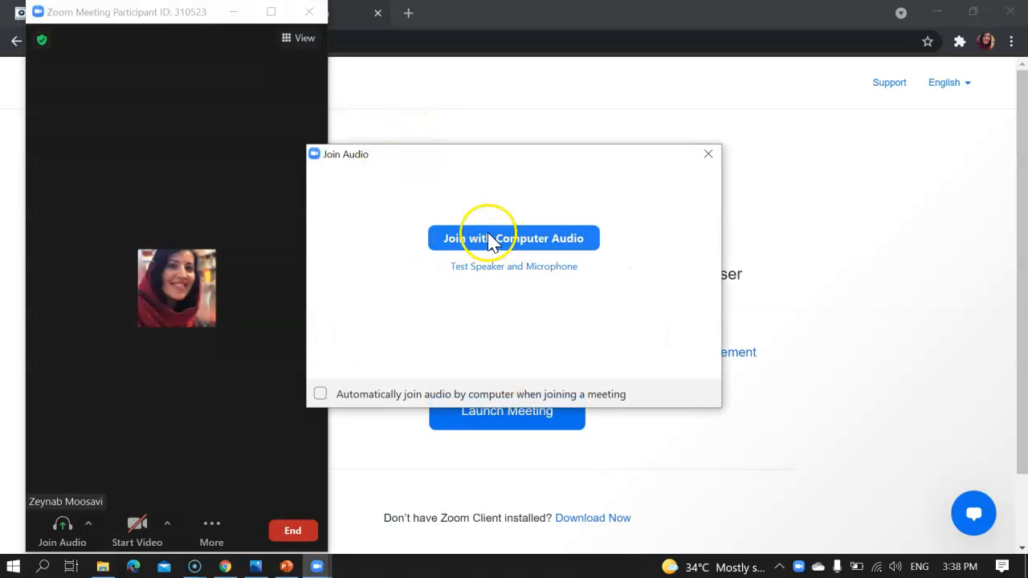
{"action": "left_click", "coordinate": [530, 245]}
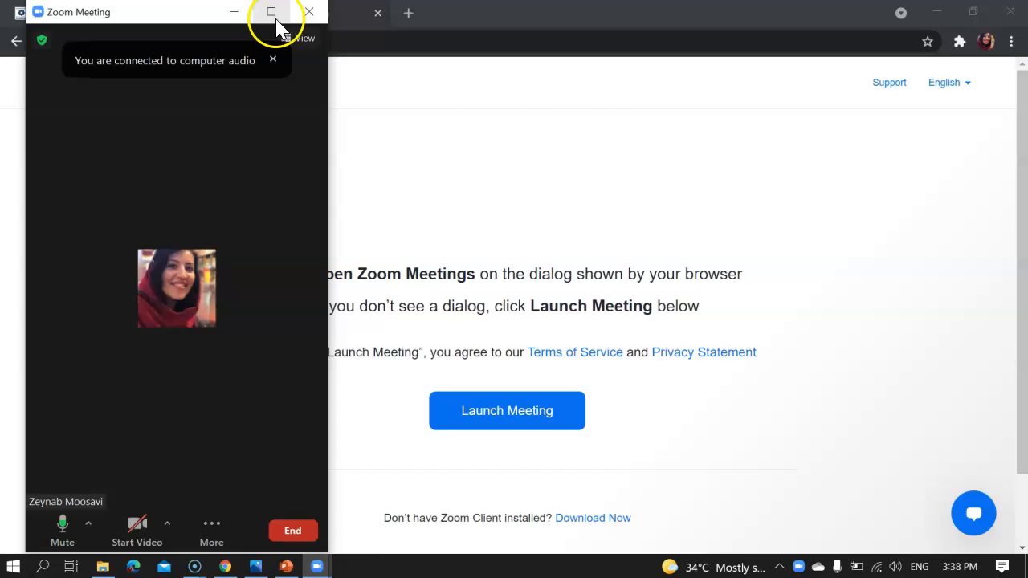
{"action": "left_click", "coordinate": [271, 11]}
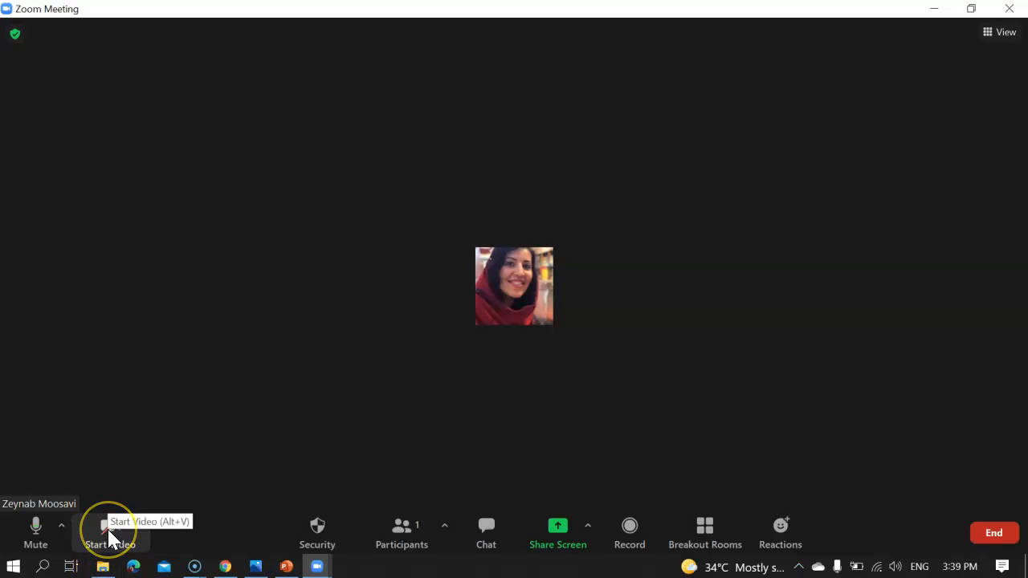
- Start the video to look through the available virtual backgrounds and video filters, and stop the video again
{"action": "left_click", "coordinate": [110, 536]}
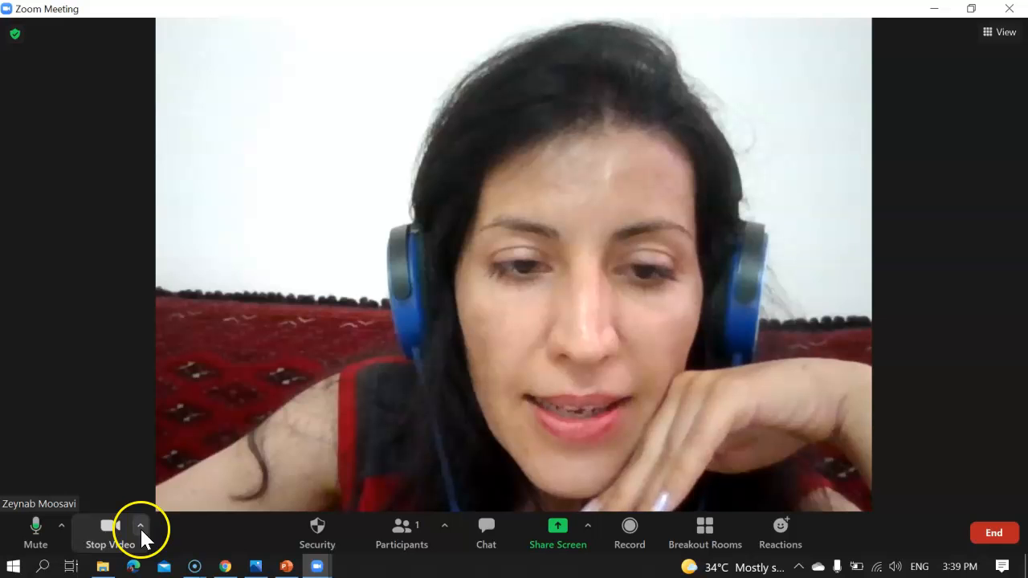
{"action": "left_click", "coordinate": [140, 526]}
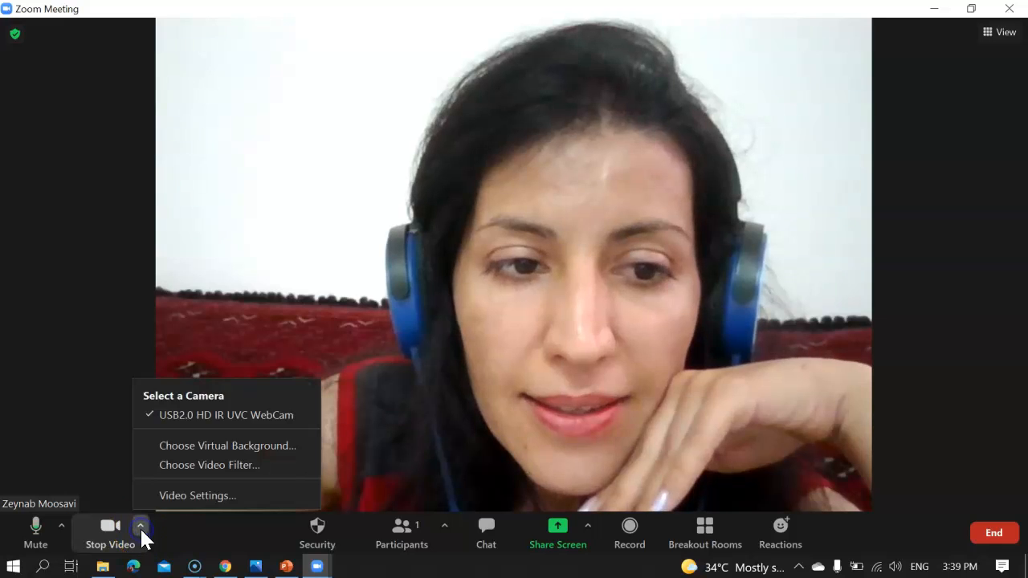
{"action": "left_click", "coordinate": [201, 448]}
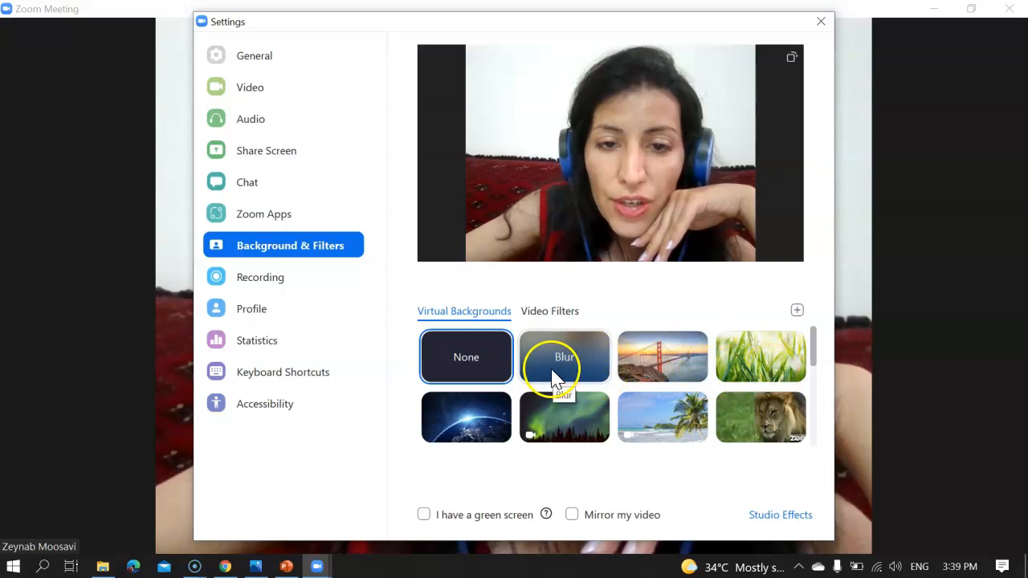
{"action": "left_click", "coordinate": [554, 313]}
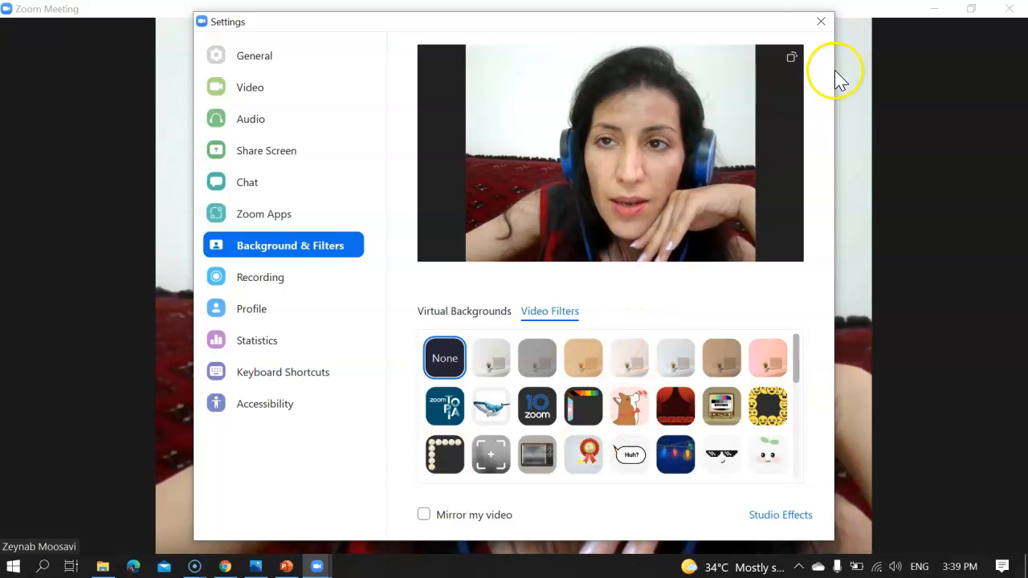
{"action": "left_click", "coordinate": [820, 23]}
{"action": "left_click", "coordinate": [113, 527]}
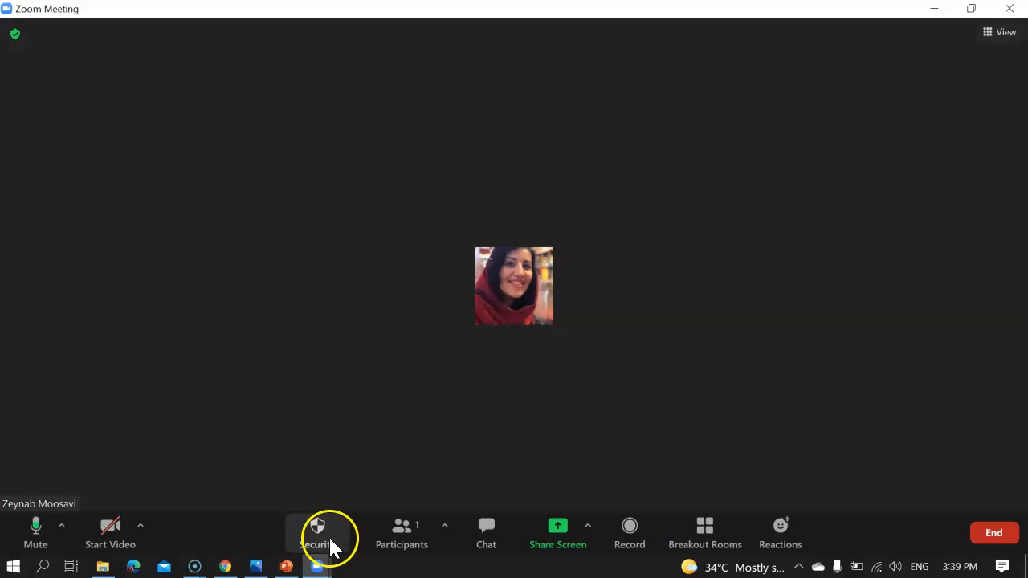
- Hide the meeting's profile pictures, show them again, and review the security permissions for participants
{"action": "left_click", "coordinate": [318, 544]}
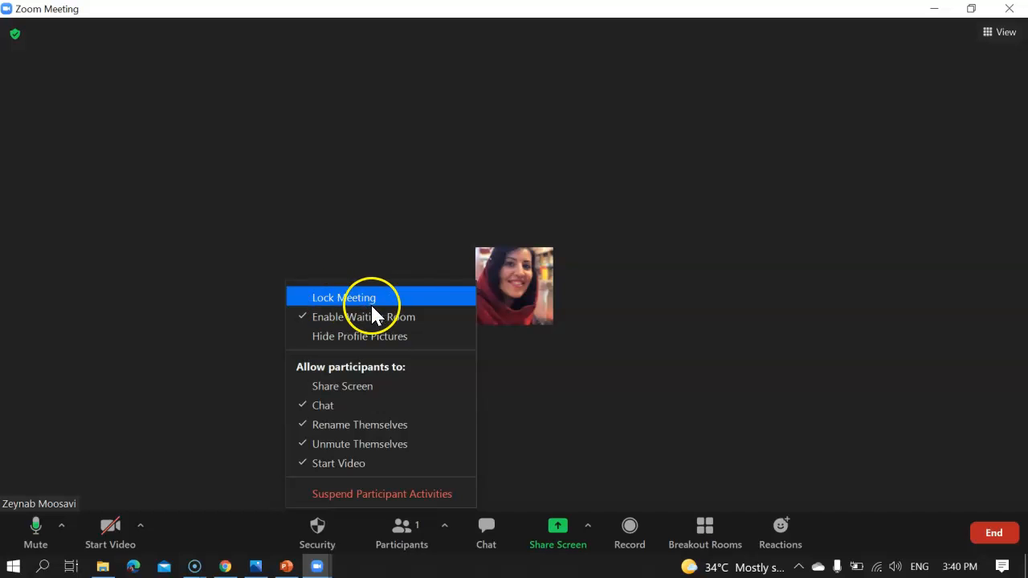
{"action": "left_click", "coordinate": [338, 338]}
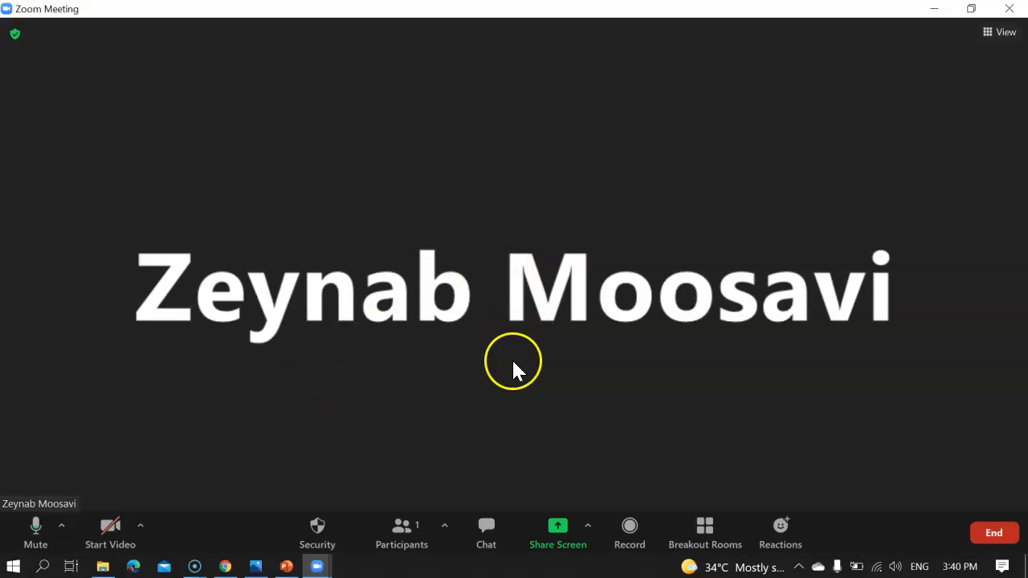
{"action": "left_click", "coordinate": [313, 537]}
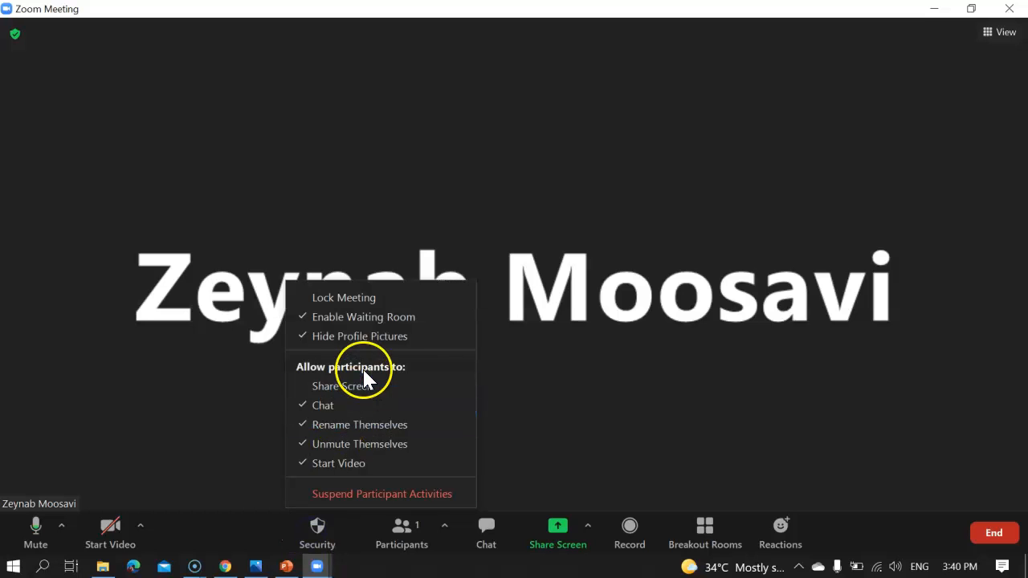
{"action": "left_click", "coordinate": [354, 335]}
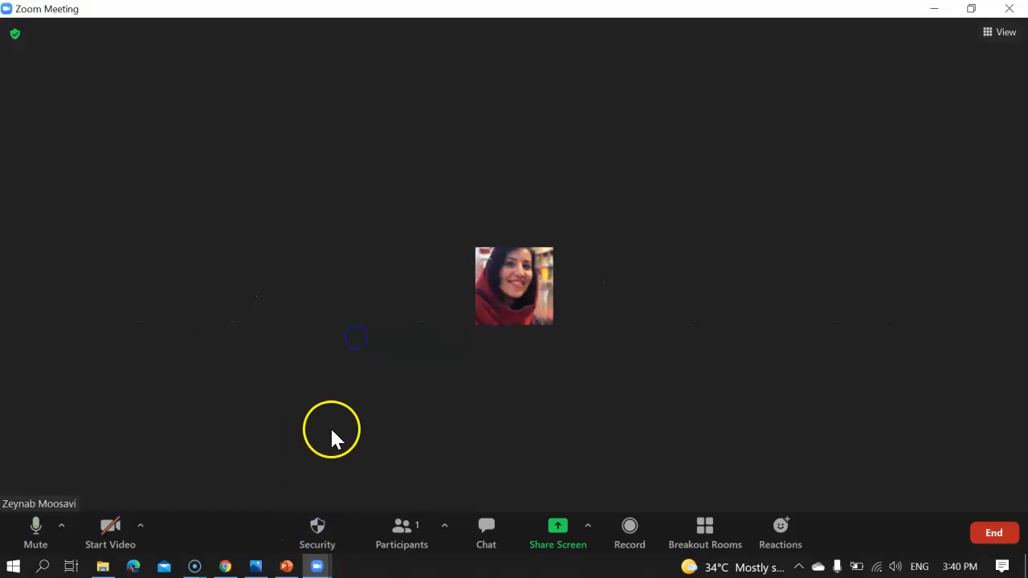
{"action": "left_click", "coordinate": [320, 537]}
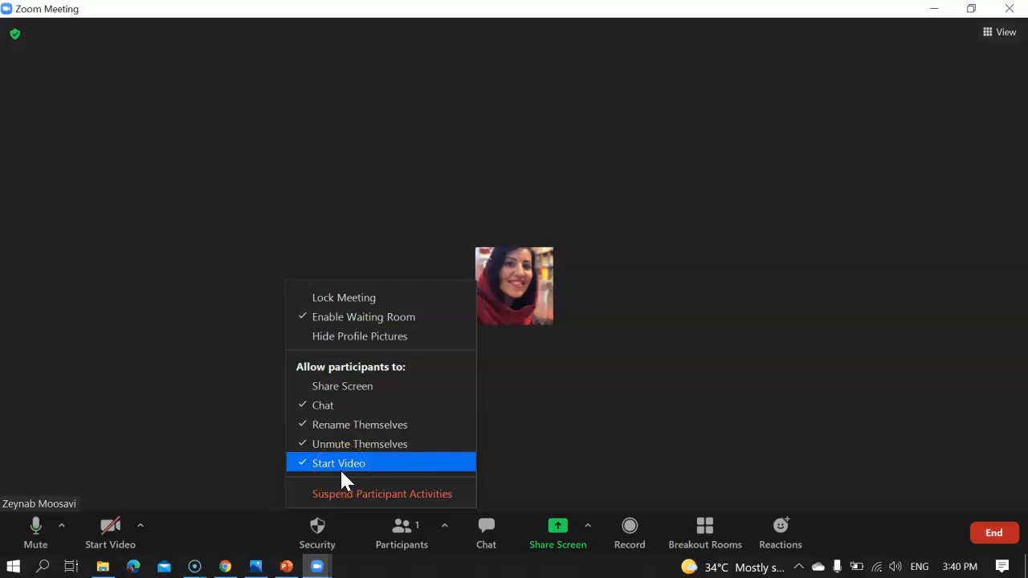
- Open the participants list, check the host's additional options, and open the meeting chat beside the video area
{"action": "left_click", "coordinate": [402, 546]}
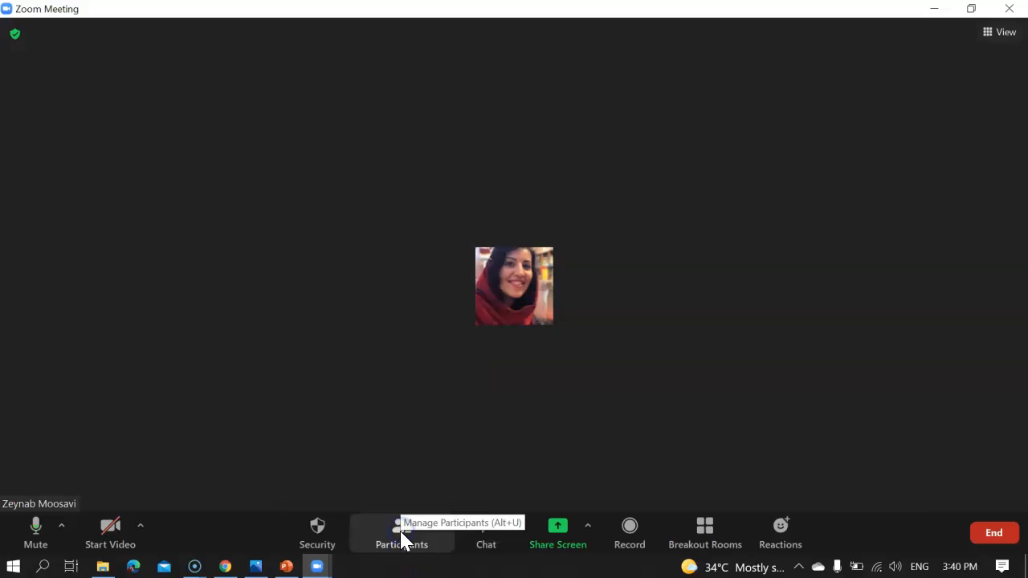
{"action": "left_click", "coordinate": [401, 536]}
{"action": "left_click", "coordinate": [402, 536]}
{"action": "mouse_move", "coordinate": [959, 63]}
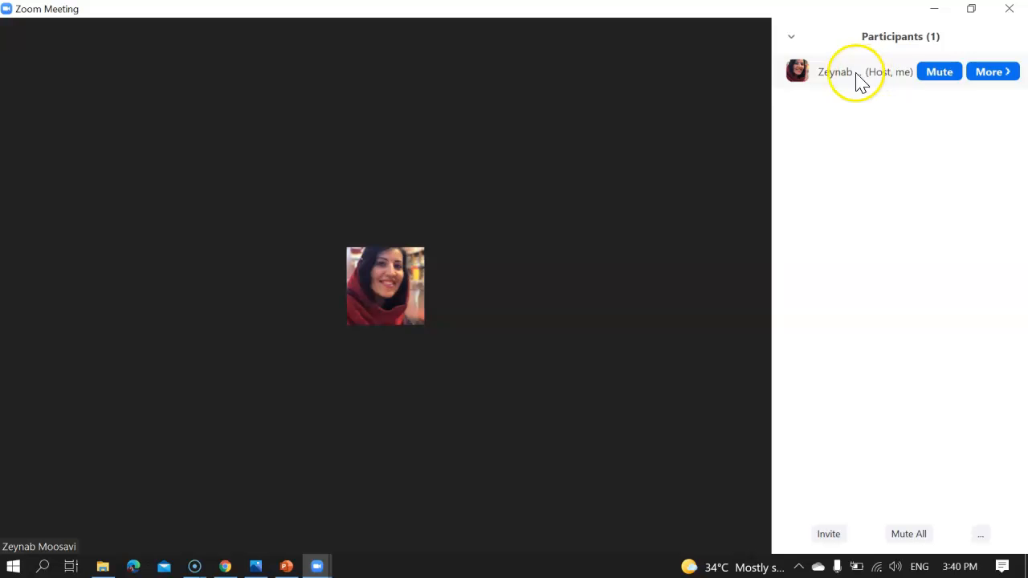
{"action": "mouse_move", "coordinate": [967, 88]}
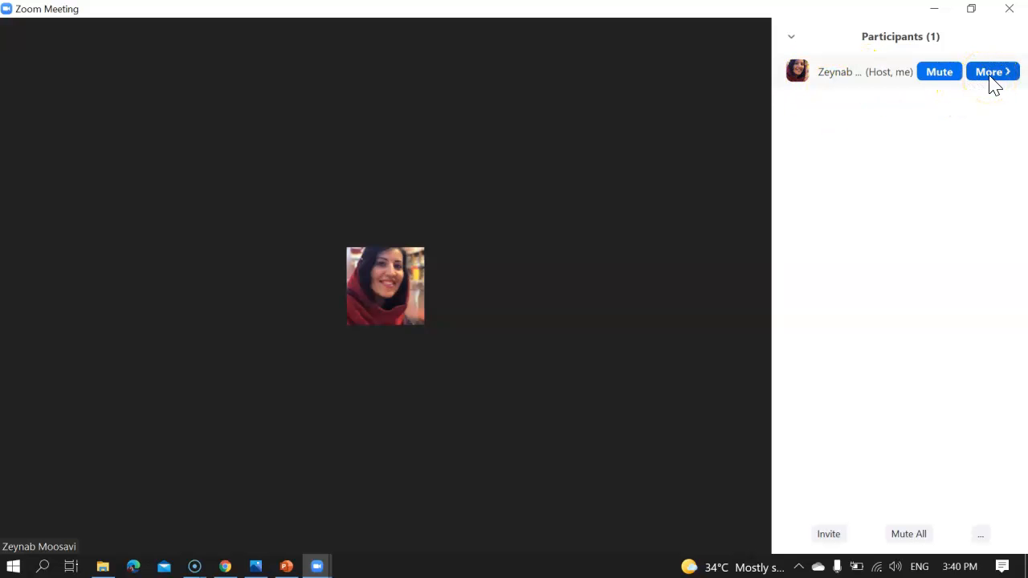
{"action": "left_click", "coordinate": [993, 76]}
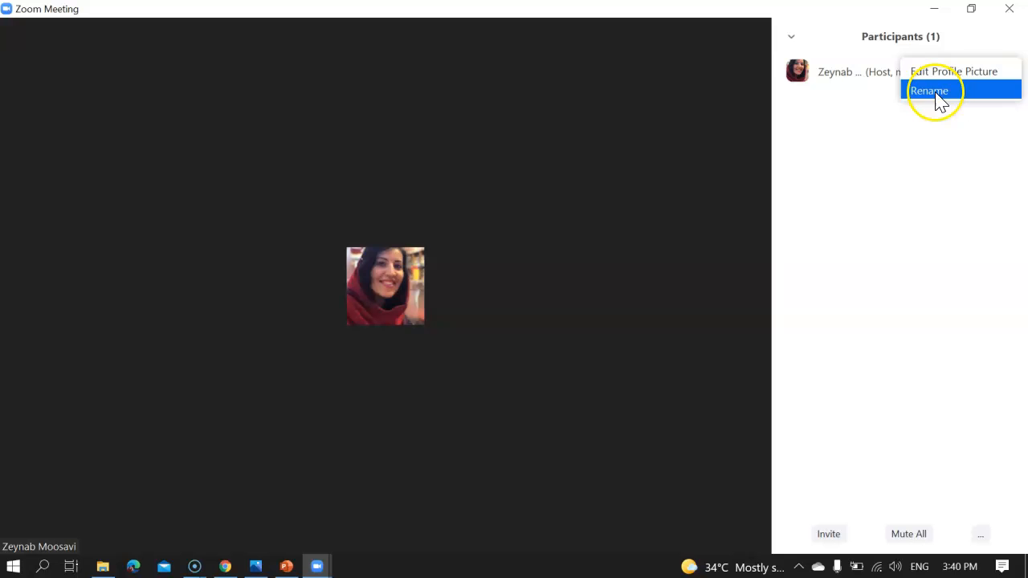
{"action": "left_click", "coordinate": [865, 137]}
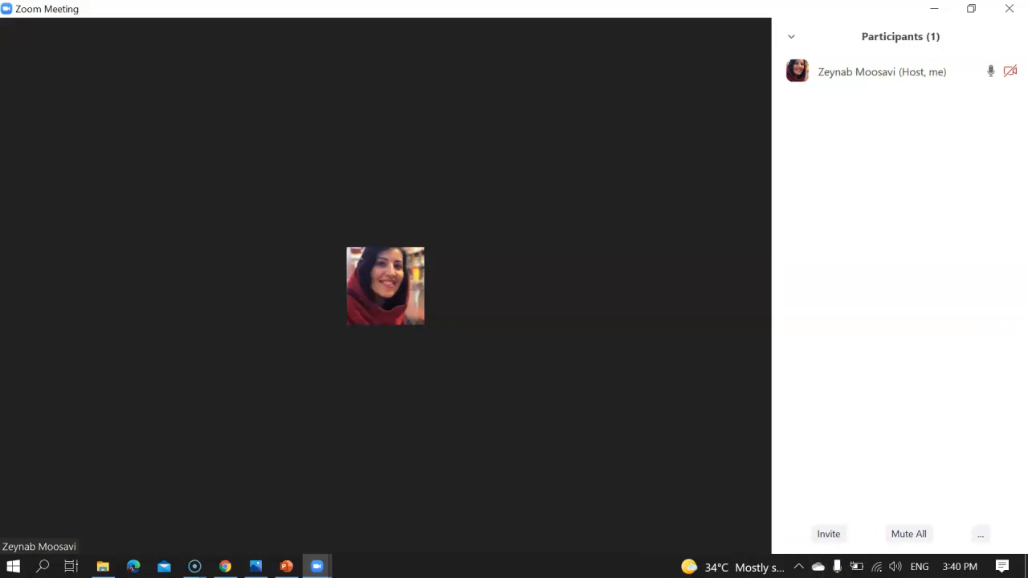
{"action": "left_click", "coordinate": [372, 525]}
{"action": "left_click", "coordinate": [825, 511]}
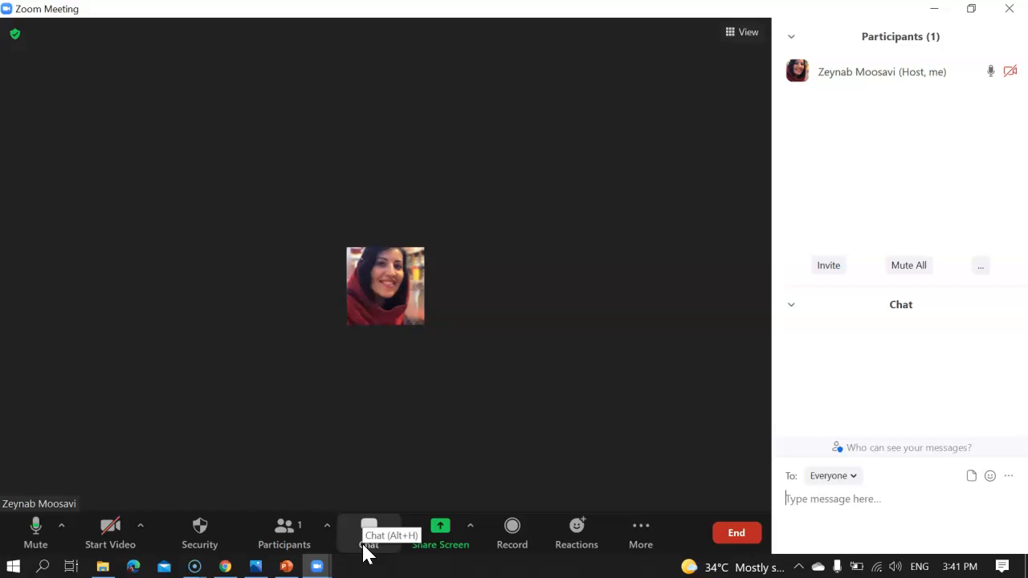
- Look through the Basic and Advanced screen-sharing sources without sharing, and view the reactions and additional meeting controls
{"action": "left_click", "coordinate": [437, 548]}
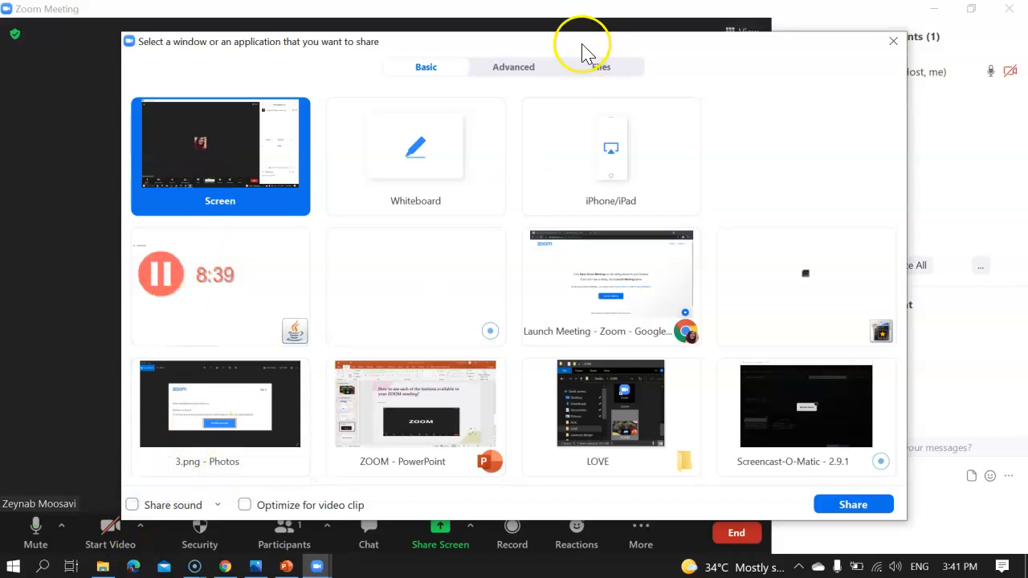
{"action": "left_click", "coordinate": [502, 76]}
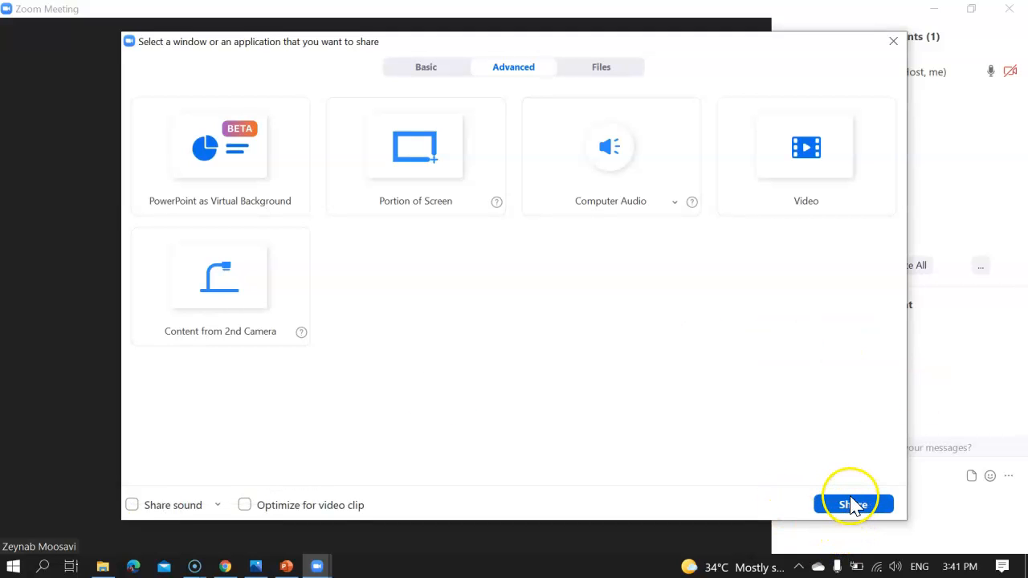
{"action": "left_click", "coordinate": [893, 44]}
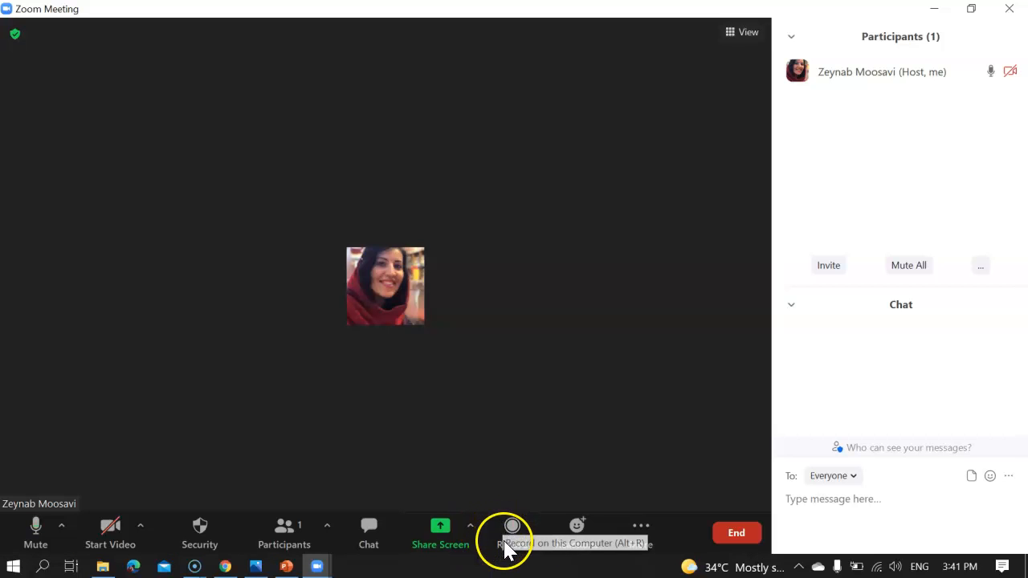
{"action": "left_click", "coordinate": [575, 532]}
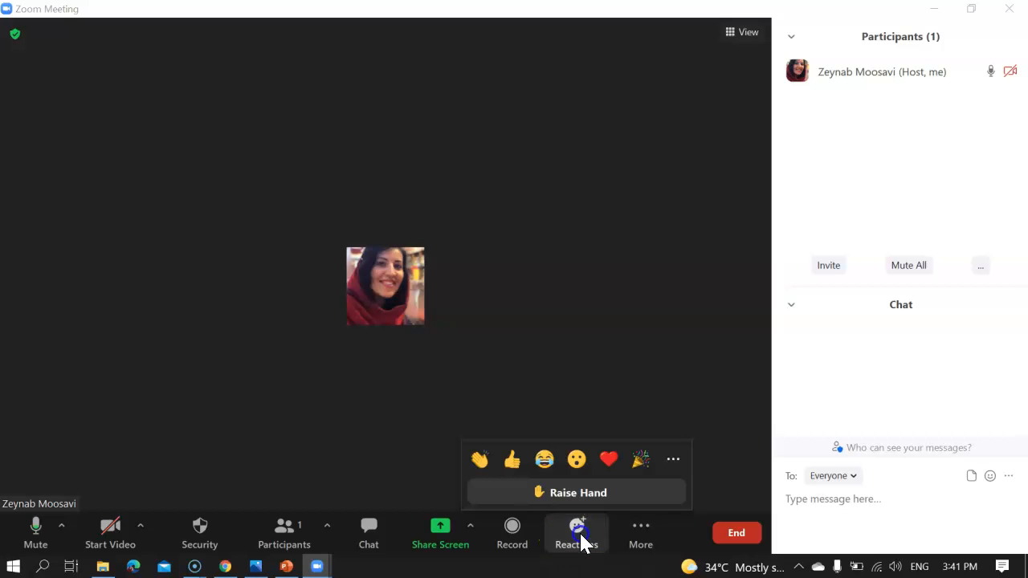
{"action": "left_click", "coordinate": [641, 535]}
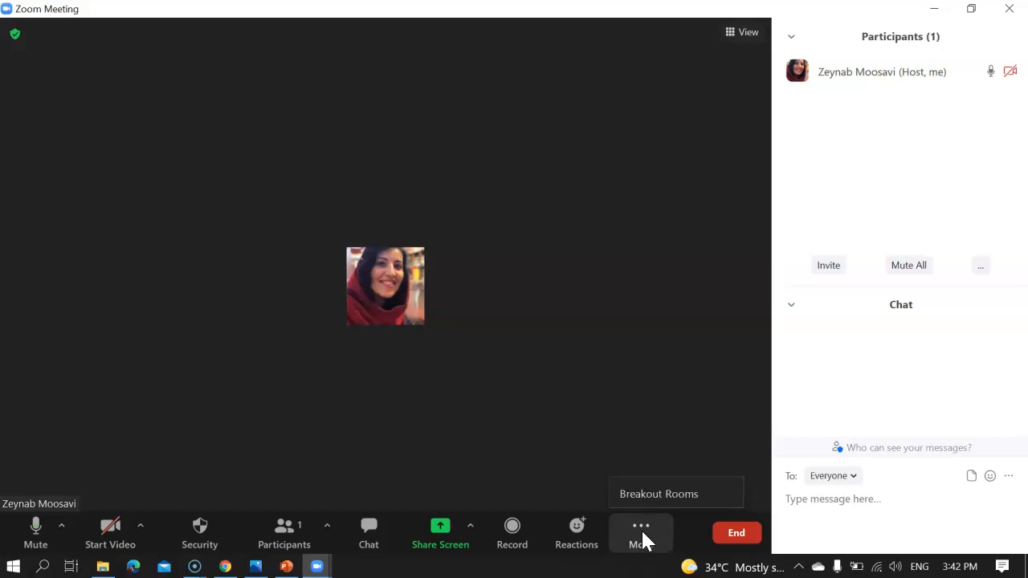
- Switch to the Zoom web portal in Chrome and find the Breakout room option under In Meeting (Advanced) in the account settings
{"action": "left_click", "coordinate": [224, 567]}
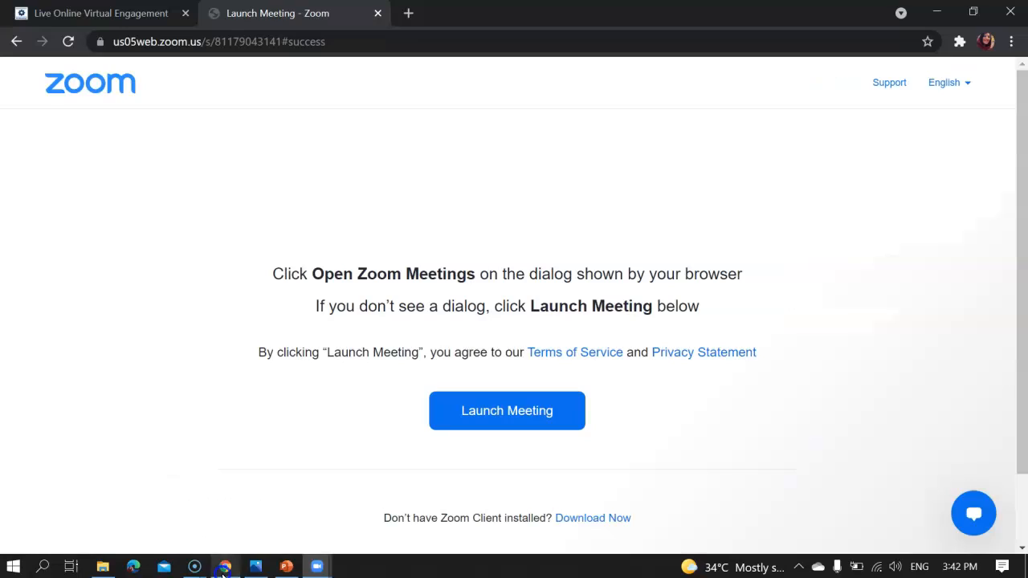
{"action": "left_click", "coordinate": [16, 42]}
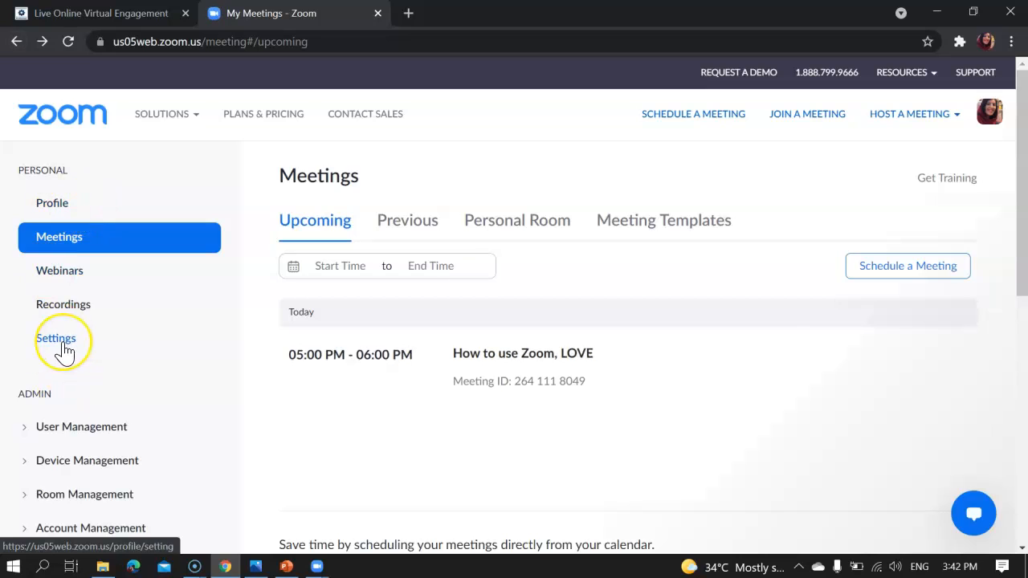
{"action": "left_click", "coordinate": [64, 345]}
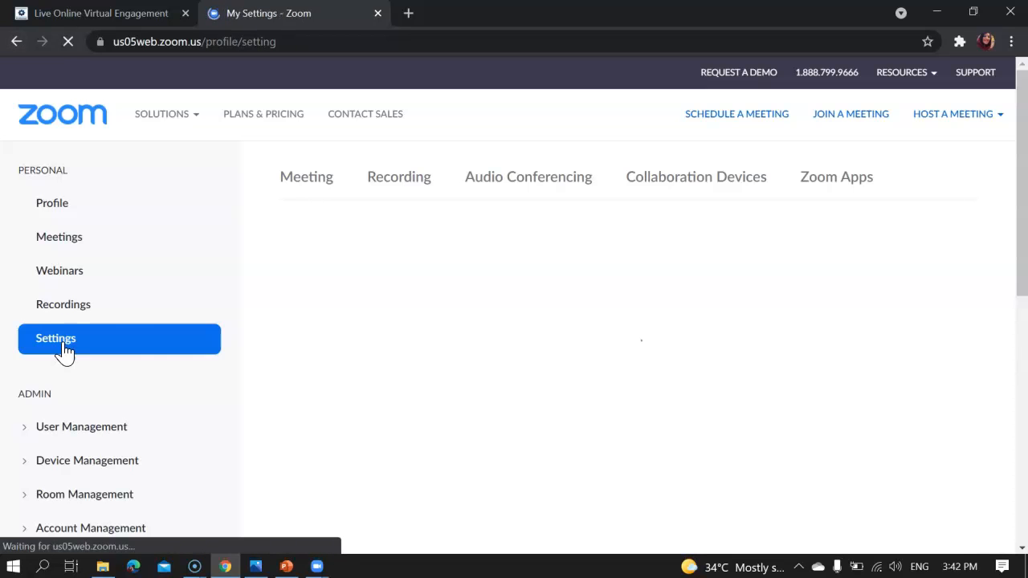
{"action": "scroll", "coordinate": [619, 332], "scroll_direction": "down", "scroll_amount": 4}
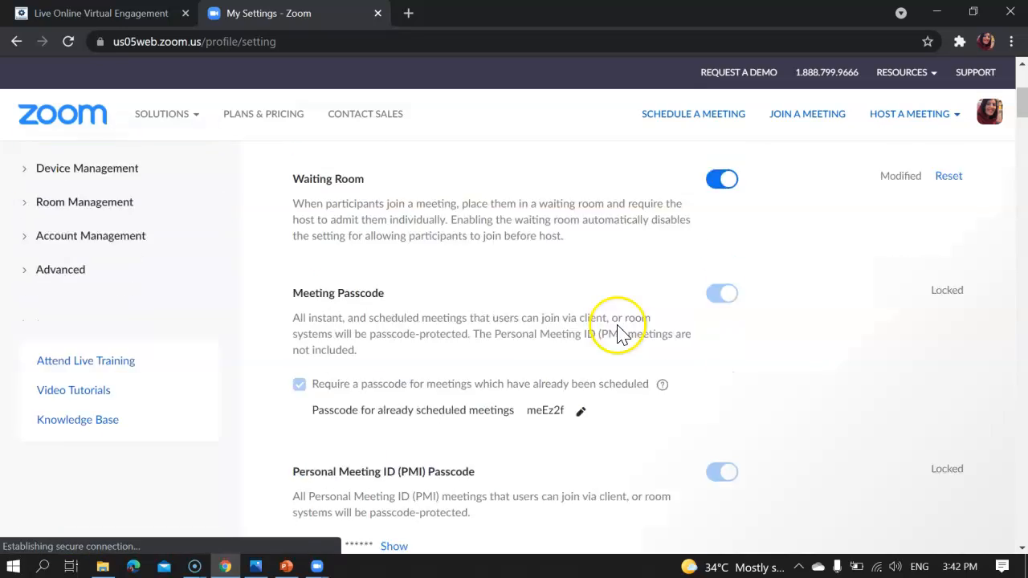
{"action": "scroll", "coordinate": [618, 327], "scroll_direction": "down", "scroll_amount": 10}
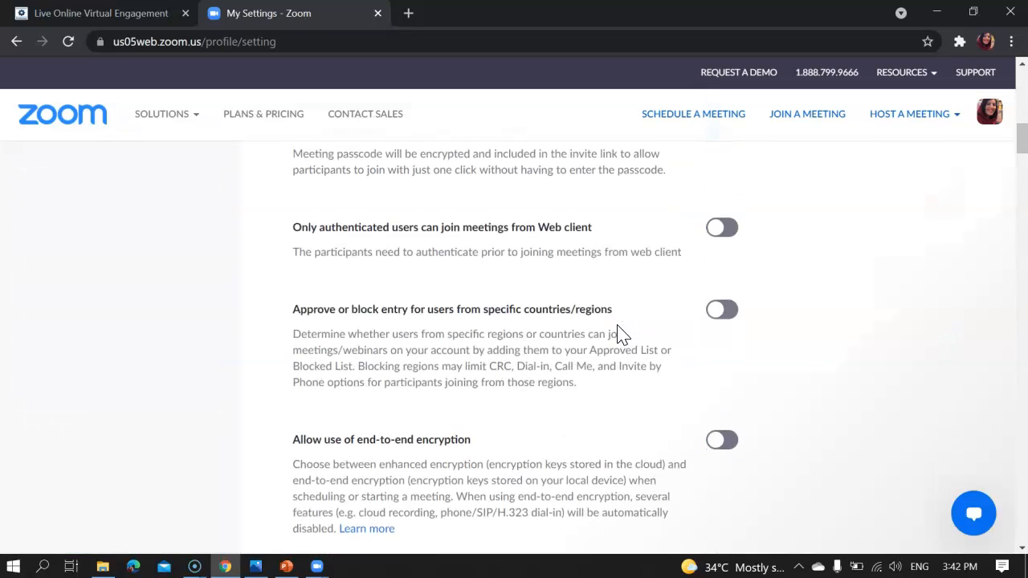
{"action": "scroll", "coordinate": [619, 326], "scroll_direction": "down", "scroll_amount": 7}
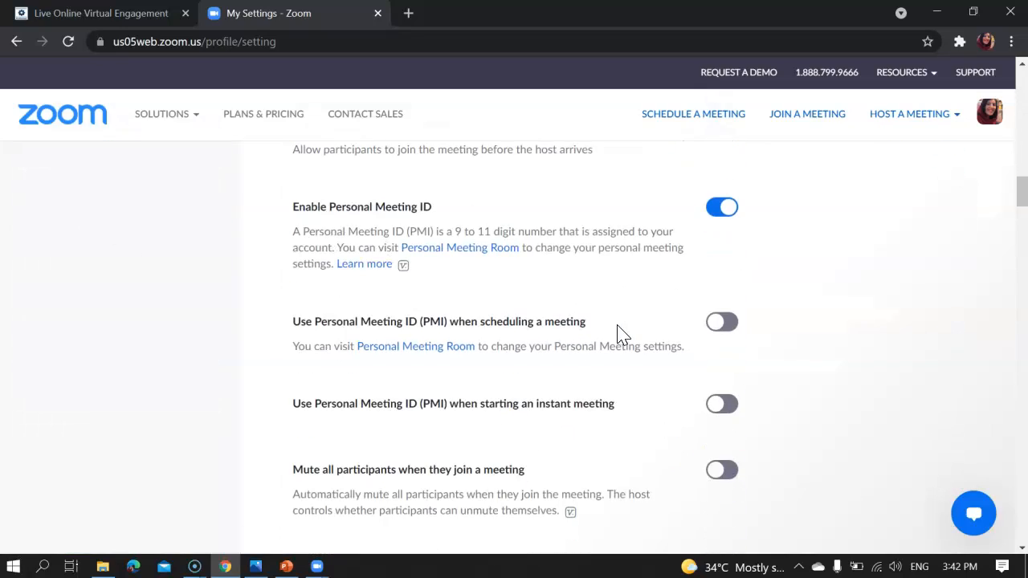
{"action": "scroll", "coordinate": [619, 332], "scroll_direction": "down", "scroll_amount": 5}
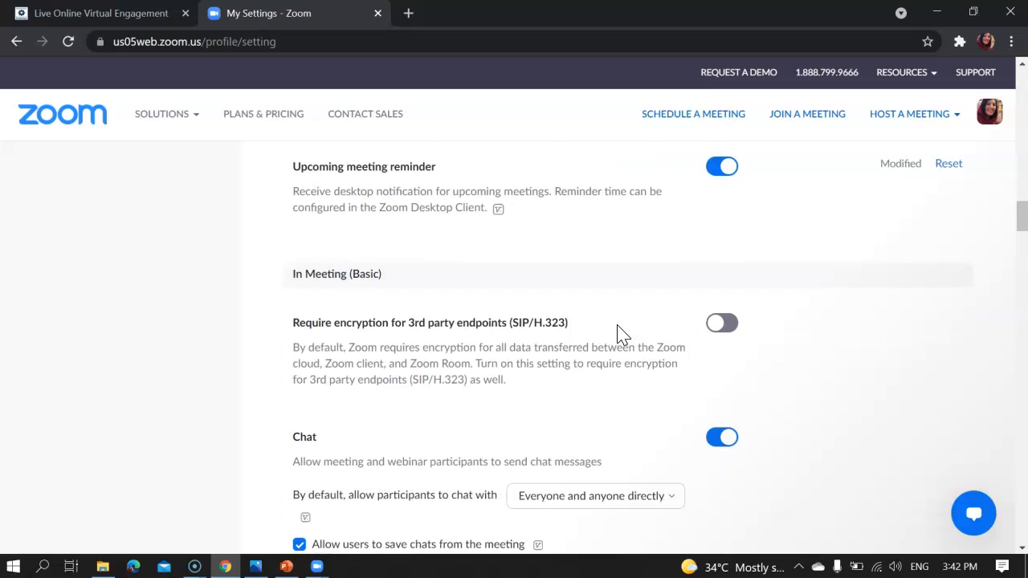
{"action": "scroll", "coordinate": [619, 332], "scroll_direction": "down", "scroll_amount": 6}
{"action": "scroll", "coordinate": [620, 333], "scroll_direction": "down", "scroll_amount": 8}
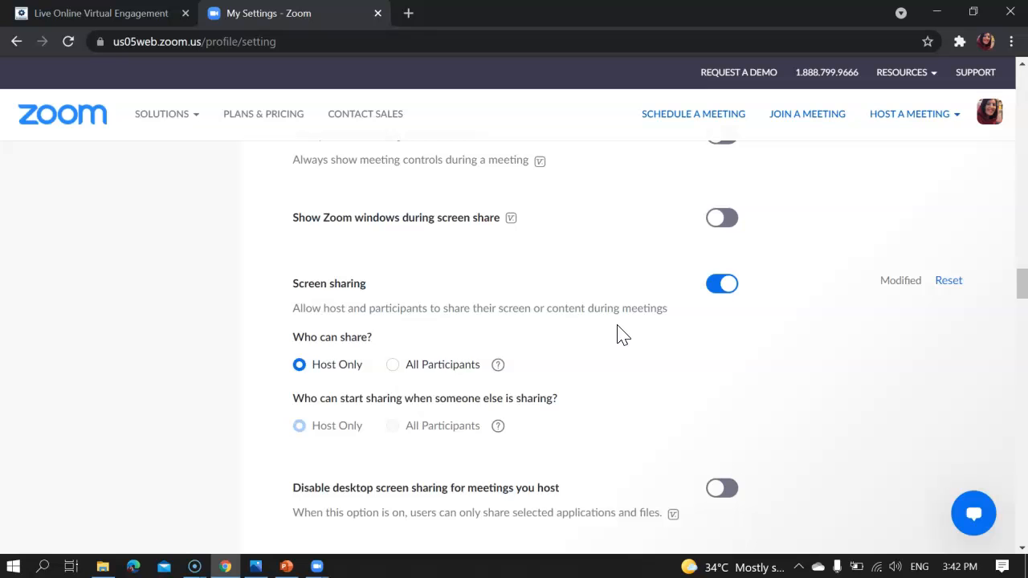
{"action": "scroll", "coordinate": [619, 332], "scroll_direction": "down", "scroll_amount": 6}
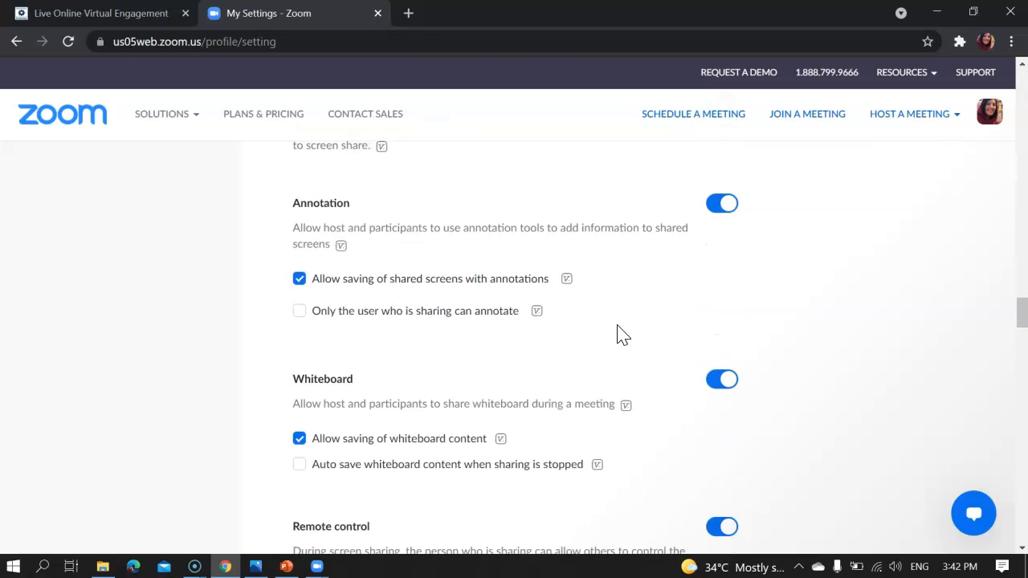
{"action": "scroll", "coordinate": [618, 327], "scroll_direction": "down", "scroll_amount": 7}
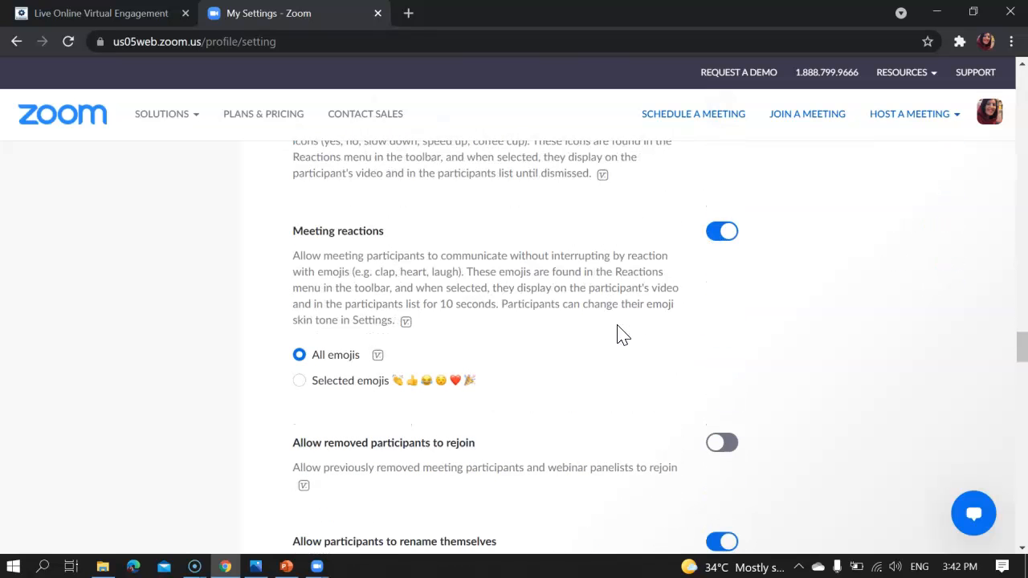
{"action": "scroll", "coordinate": [620, 330], "scroll_direction": "down", "scroll_amount": 7}
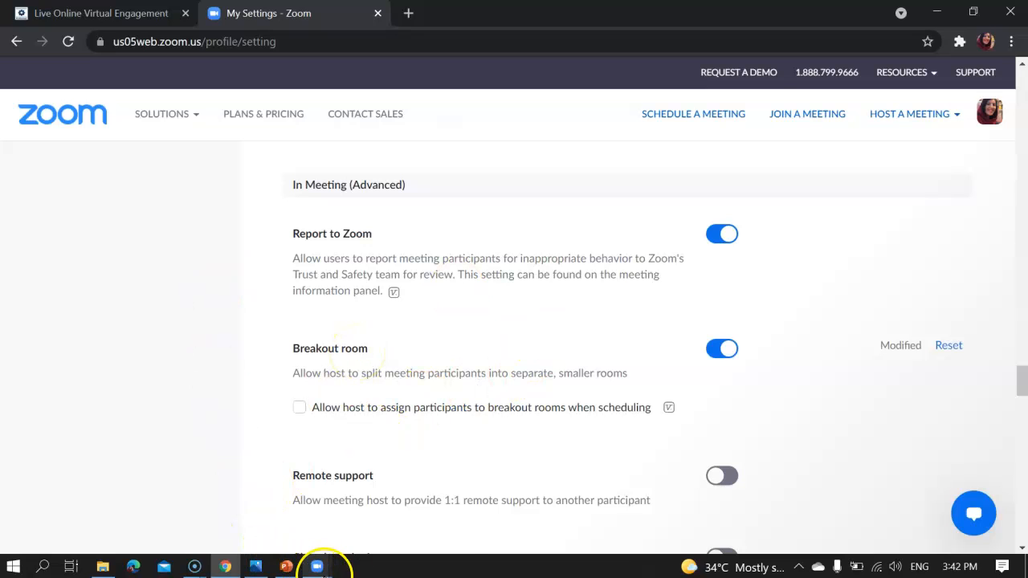
- Switch back to the Zoom meeting and create 2 breakout rooms with participants assigned manually
{"action": "mouse_move", "coordinate": [317, 567]}
{"action": "left_click", "coordinate": [361, 524]}
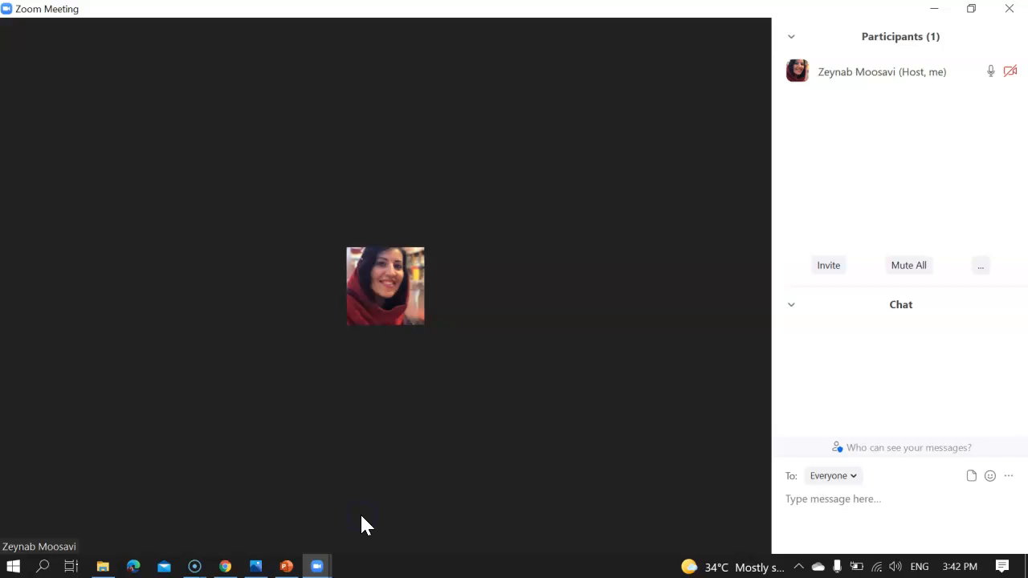
{"action": "left_click", "coordinate": [635, 533]}
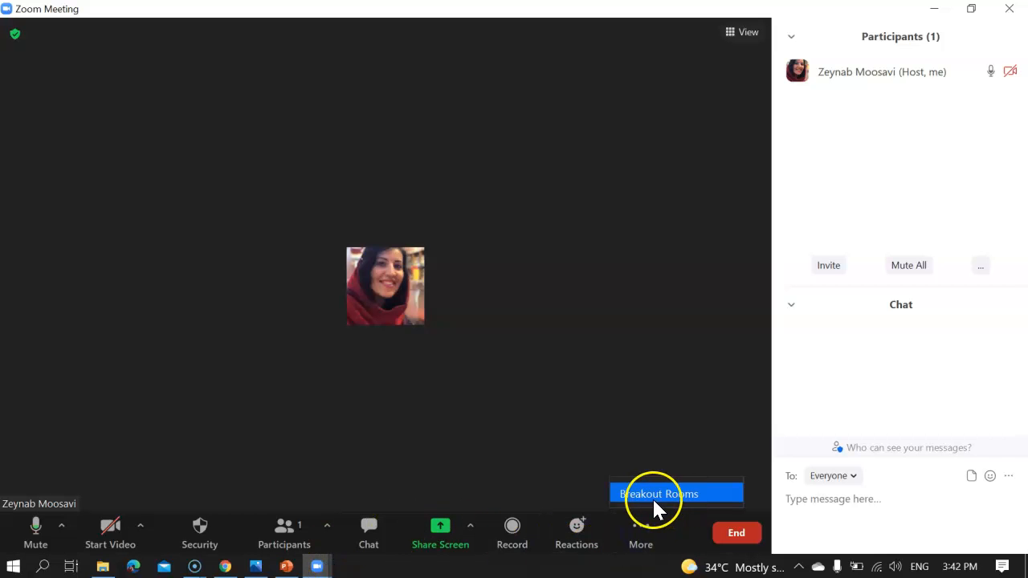
{"action": "left_click", "coordinate": [675, 495]}
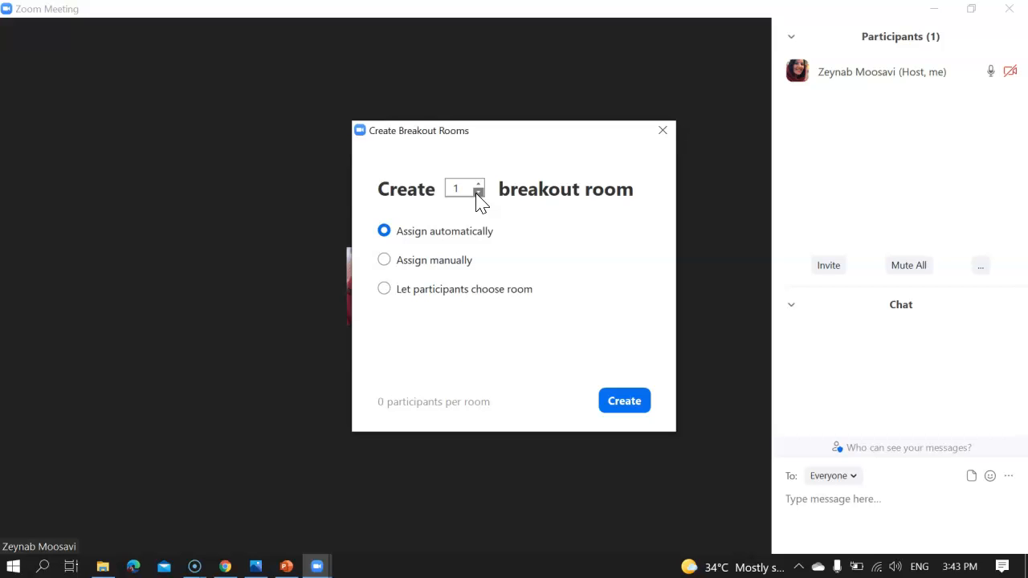
{"action": "left_click", "coordinate": [481, 185]}
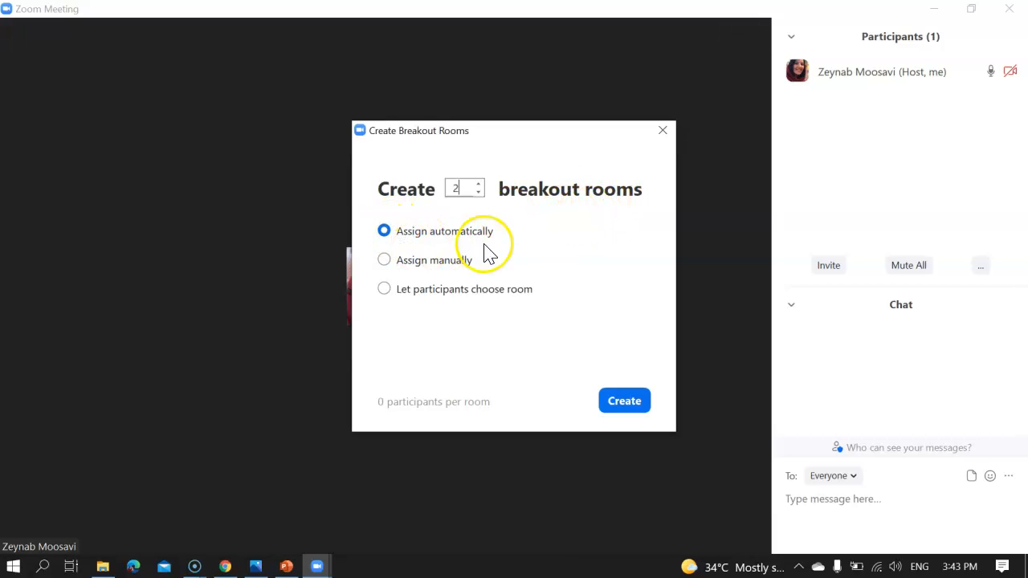
{"action": "left_click", "coordinate": [385, 261]}
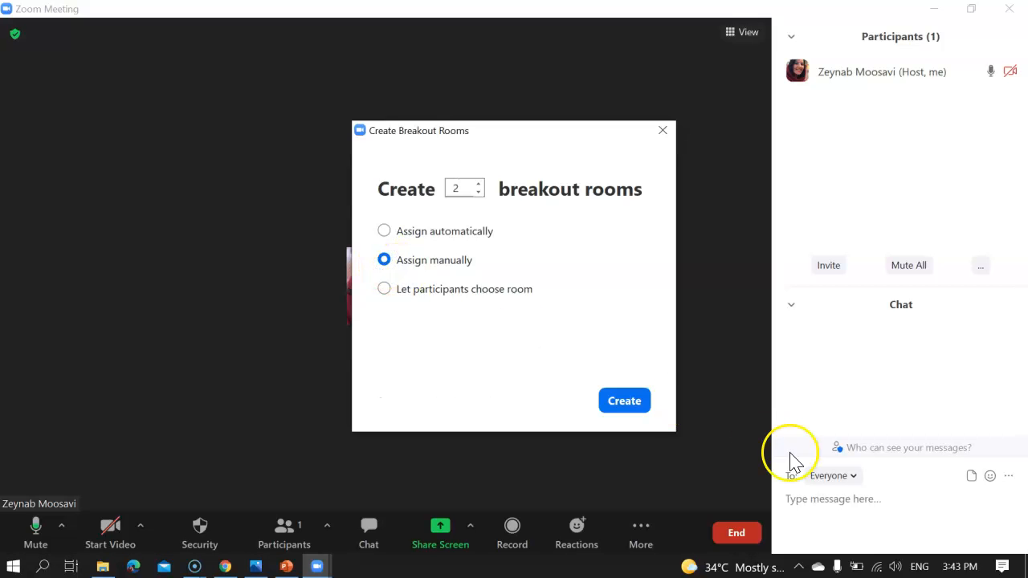
{"action": "left_click", "coordinate": [610, 408]}
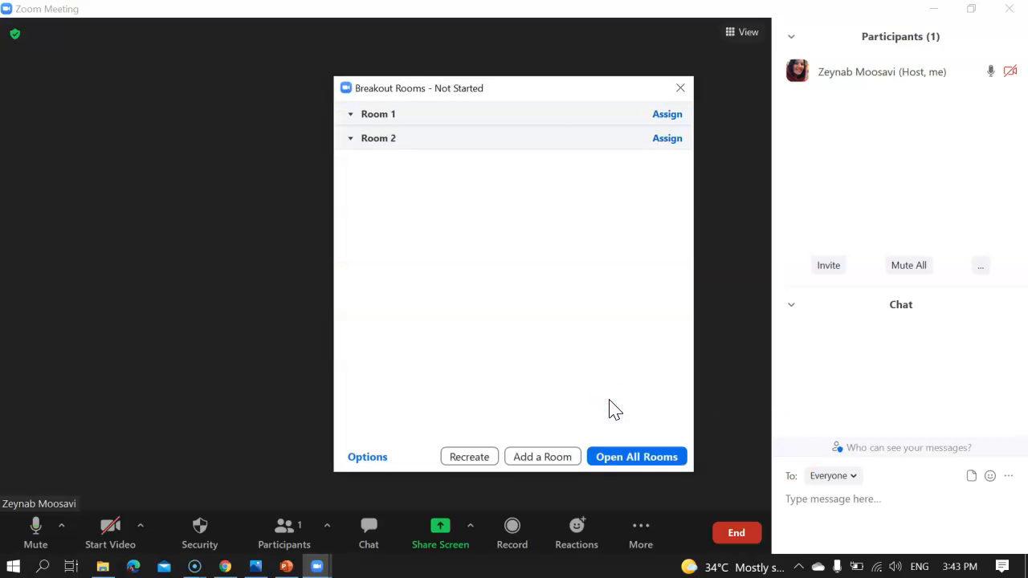
- Open all breakout rooms, dismiss and reopen the Breakout Rooms window, and close all the rooms
{"action": "mouse_move", "coordinate": [396, 126]}
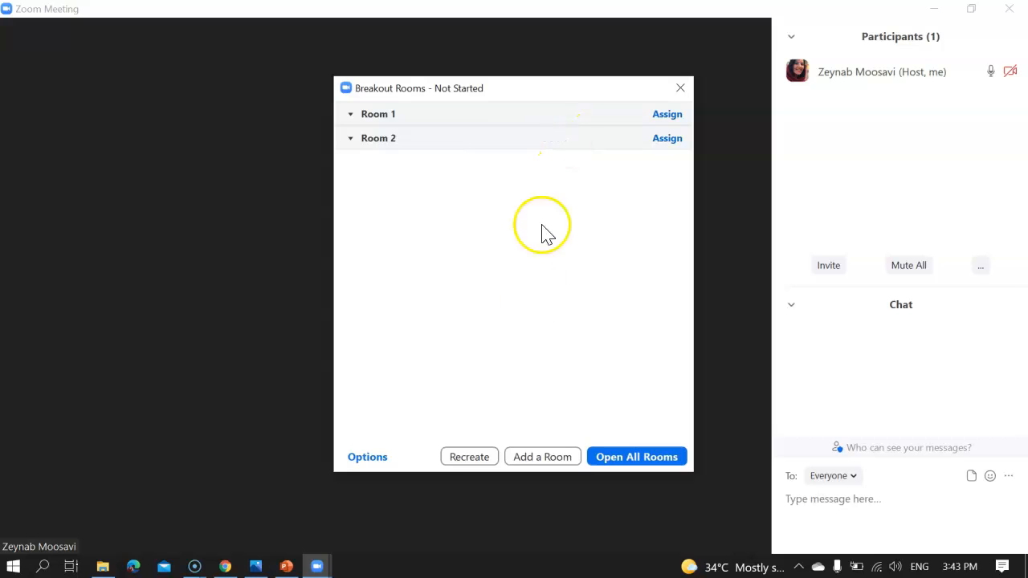
{"action": "left_click", "coordinate": [623, 464]}
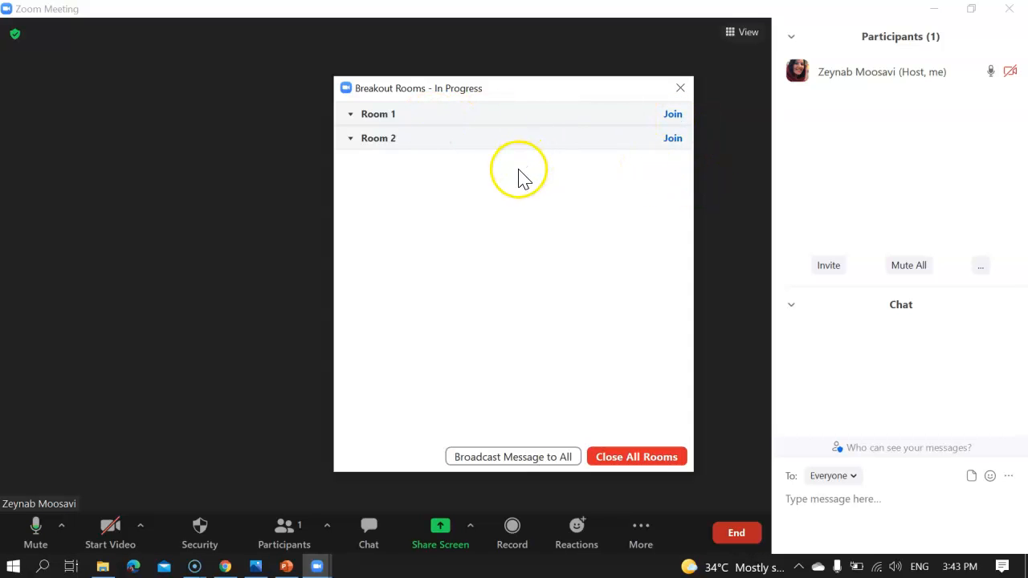
{"action": "left_click", "coordinate": [680, 88]}
{"action": "left_click", "coordinate": [647, 544]}
{"action": "left_click", "coordinate": [658, 493]}
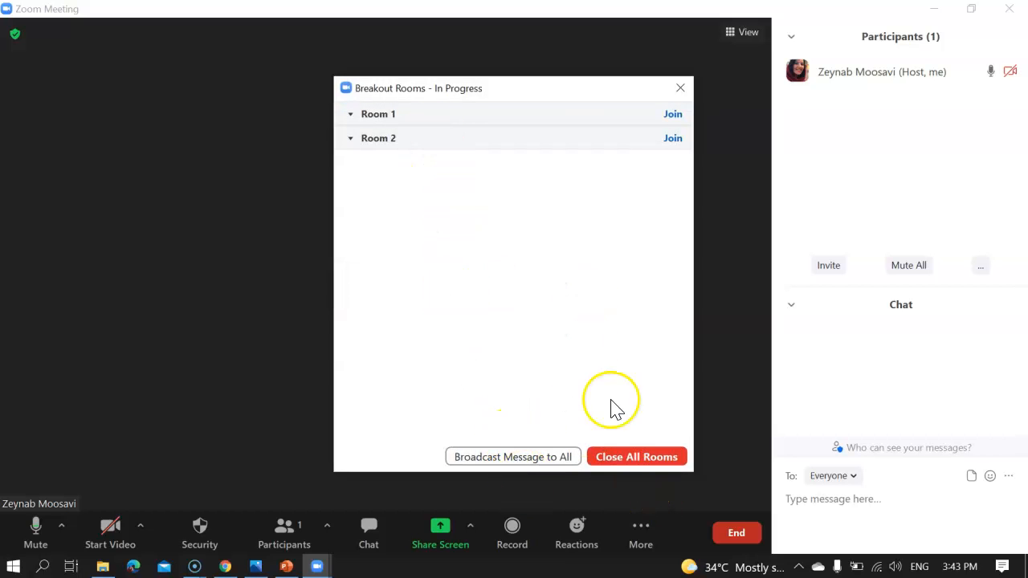
{"action": "left_click", "coordinate": [637, 457]}
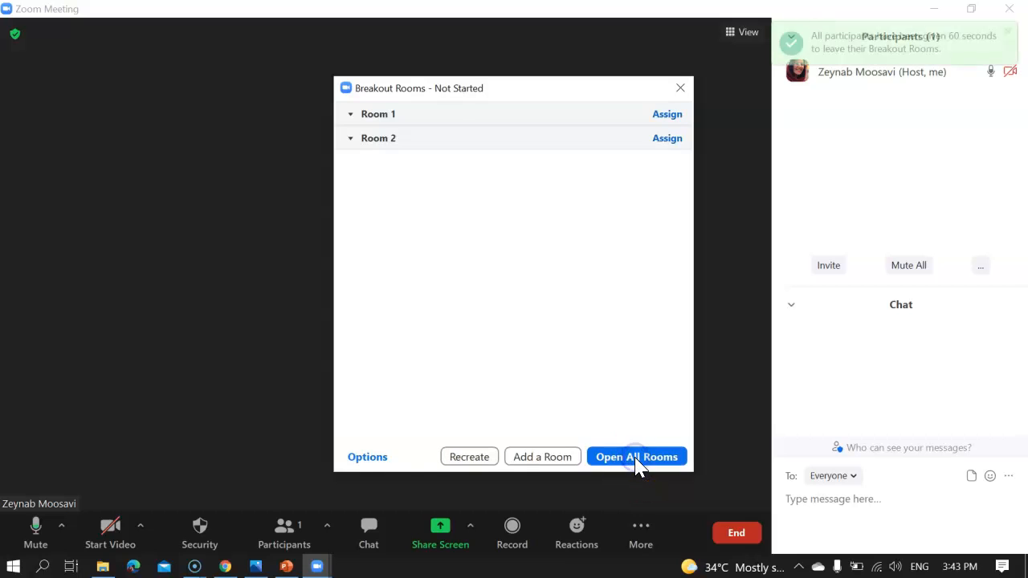
- Review the breakout room options for participant movement, automatic closing and countdown, and close the Breakout Rooms window
{"action": "left_click", "coordinate": [374, 470]}
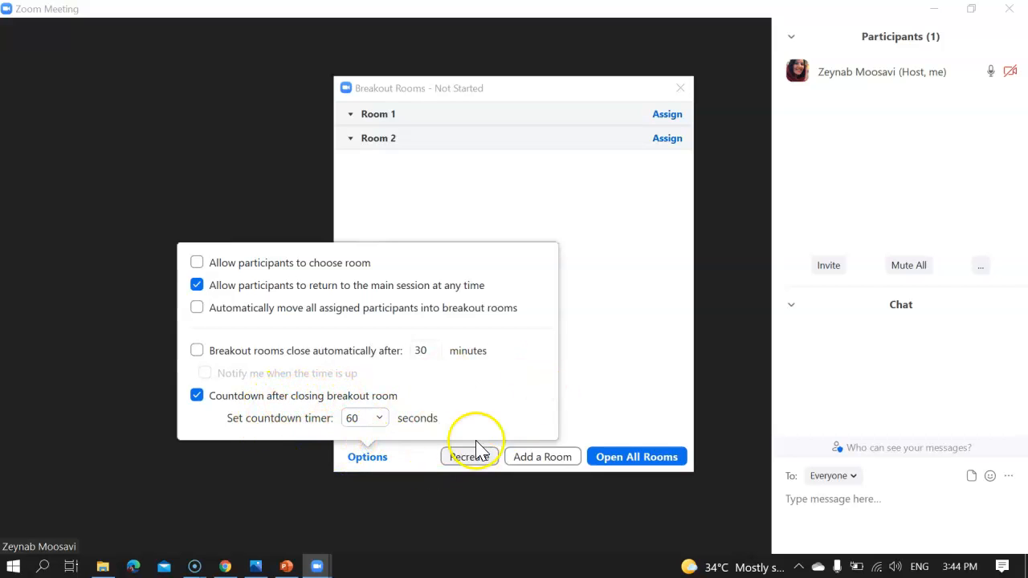
{"action": "left_click", "coordinate": [370, 458]}
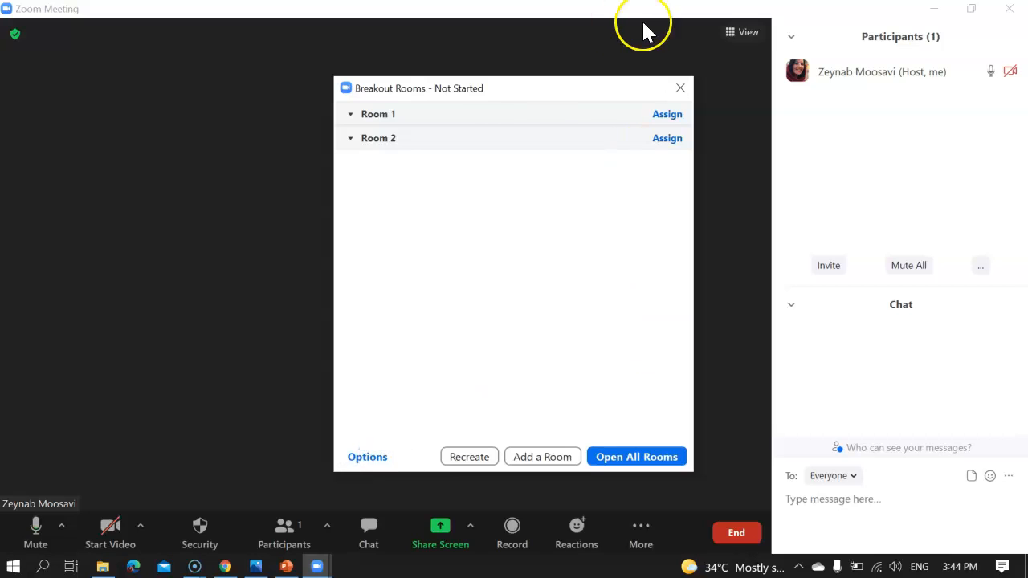
{"action": "left_click", "coordinate": [677, 90]}
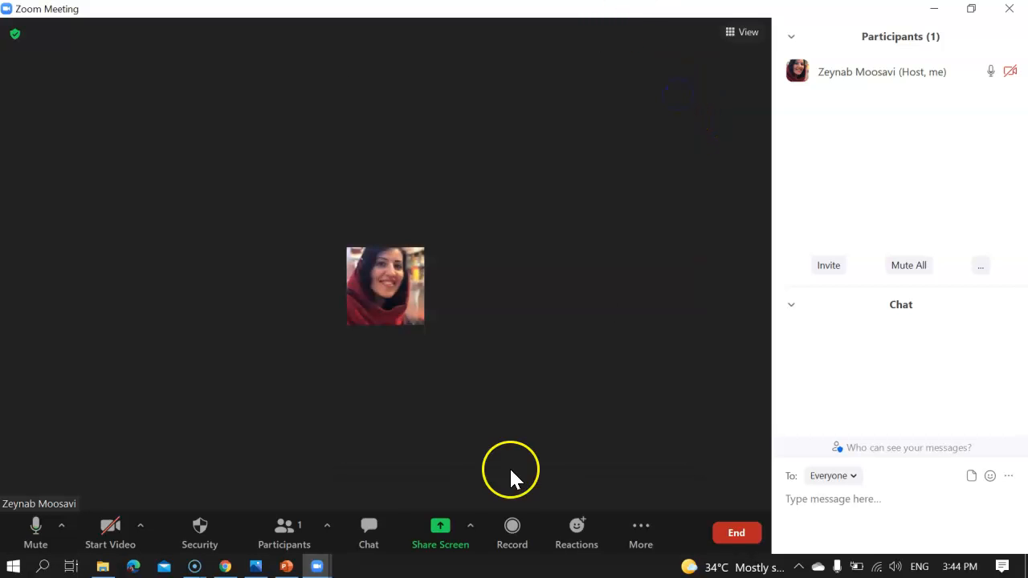